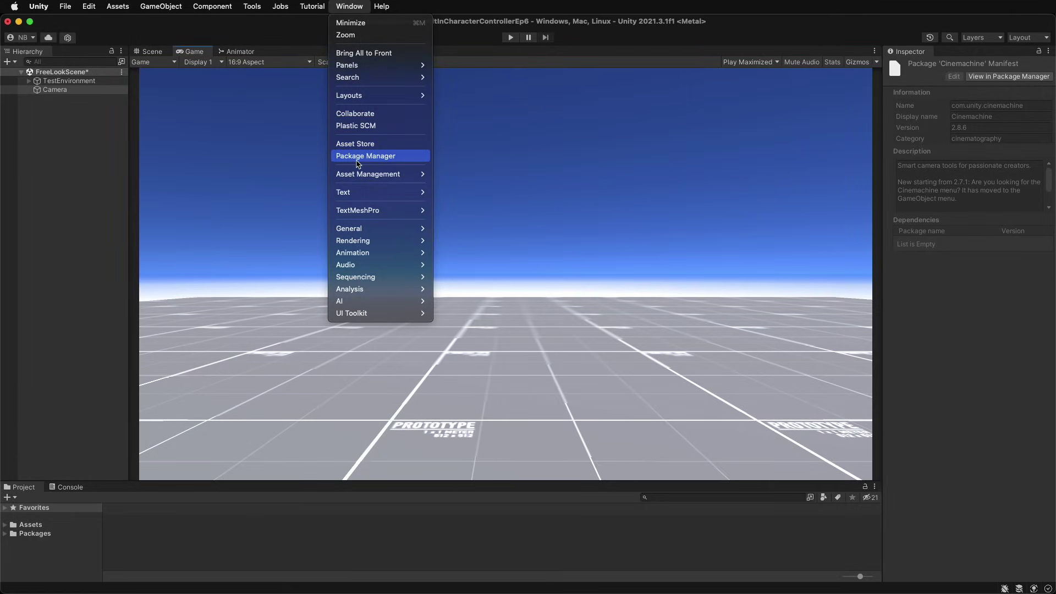
- Install Cinemachine, create a Cinemachine FreeLook Camera, and check the main Camera's new CinemachineBrain
click(358, 157)
click(763, 395)
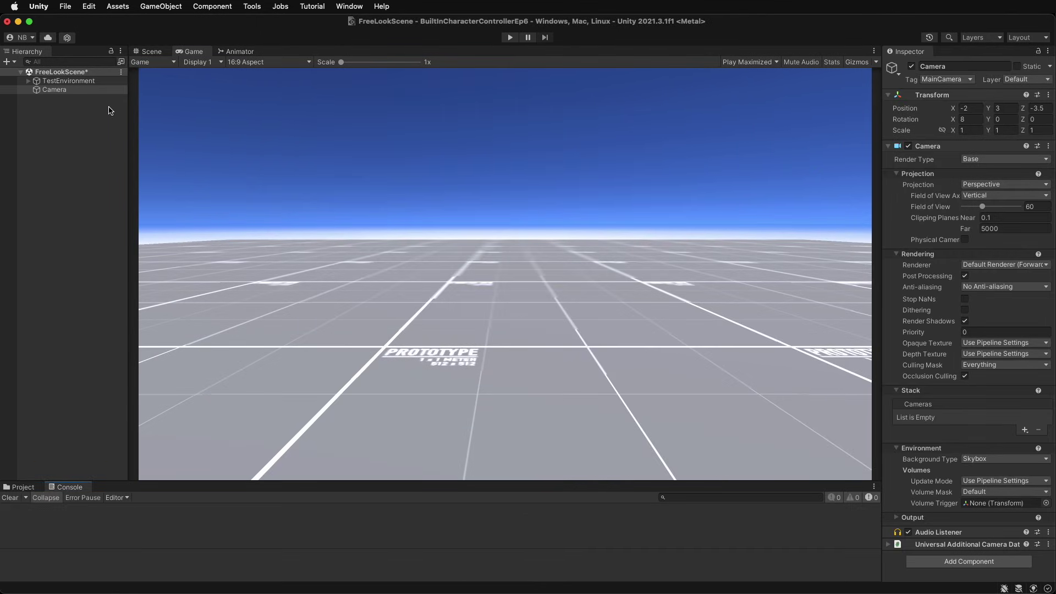
right_click(109, 110)
mouse_move(160, 392)
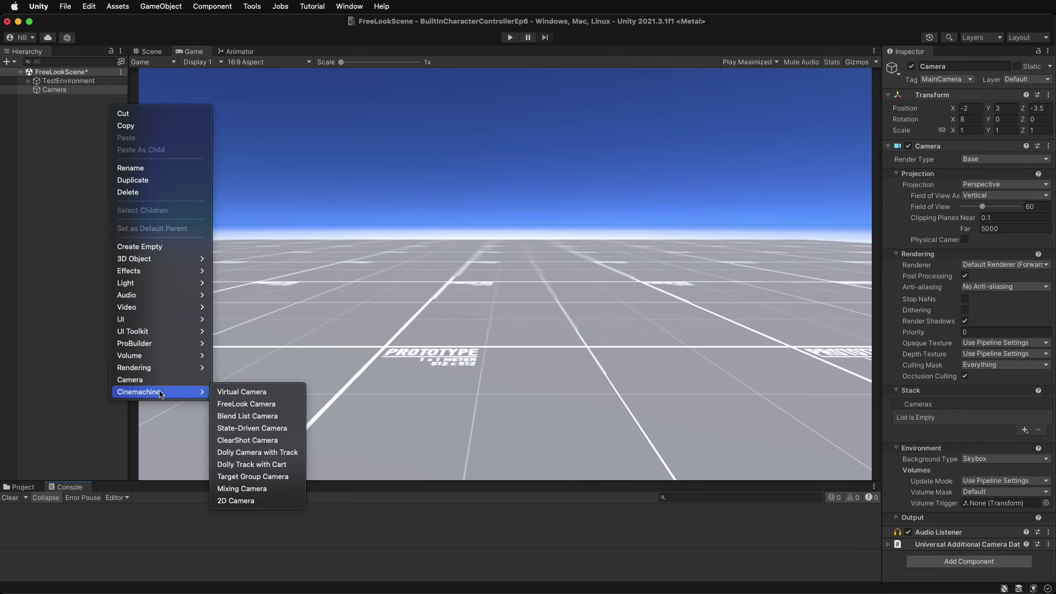
click(238, 405)
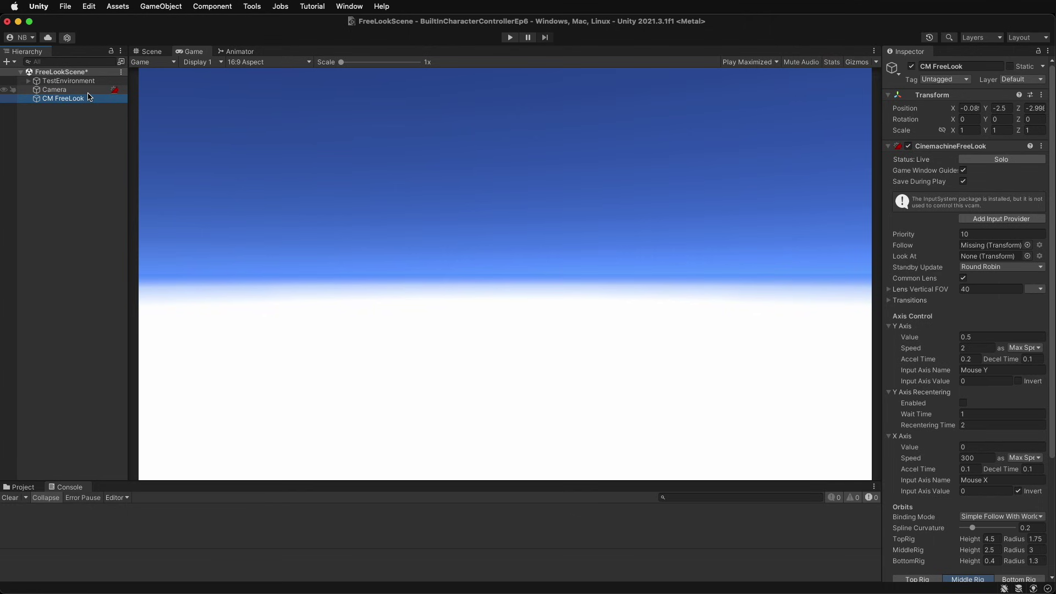
click(60, 90)
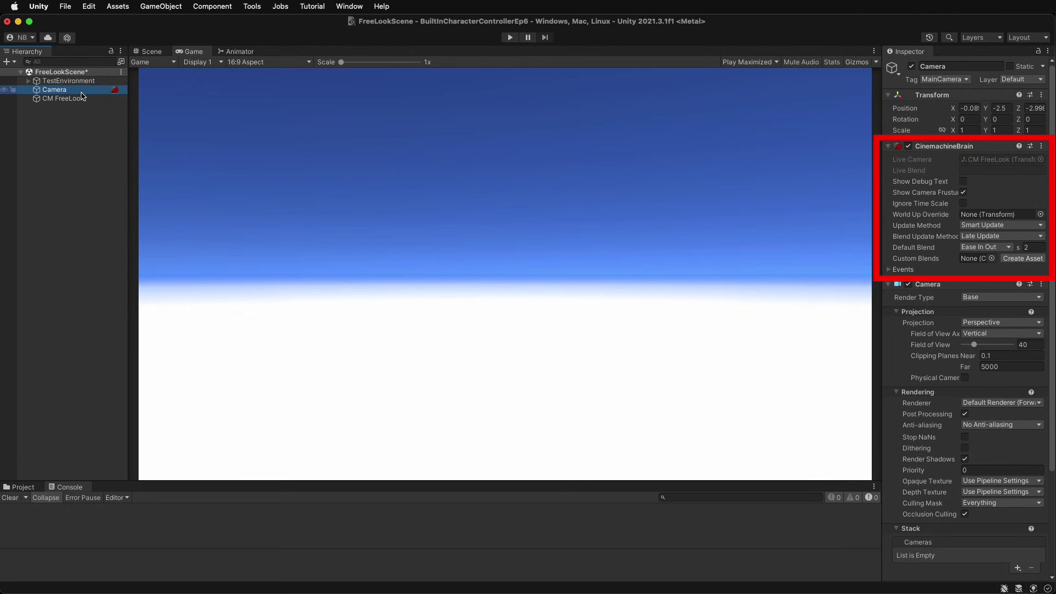
- Raise CM FreeLook above the ground by scrubbing its Transform Position Y upward
click(81, 98)
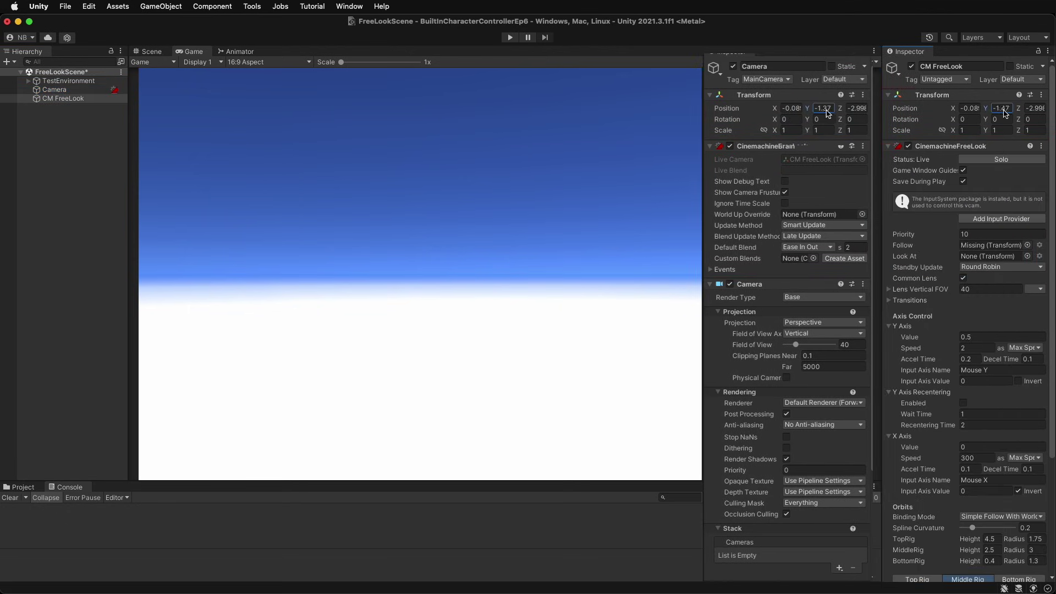
drag(1006, 113, 1054, 118)
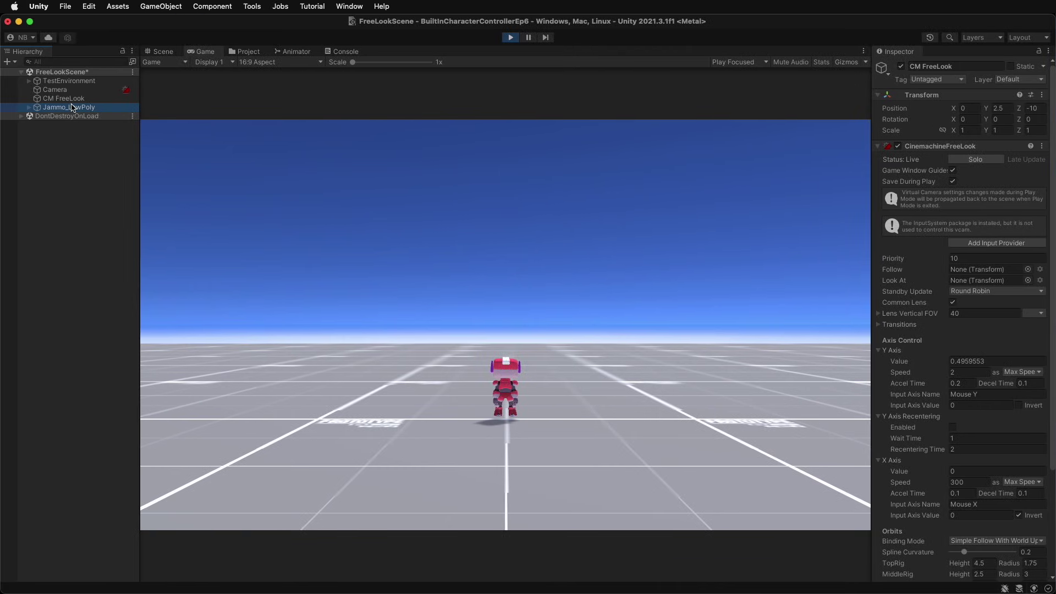
- Set Jammo_LowPoly as the FreeLook Follow target, test by moving the robot forward, and view the orbit rigs
drag(465, 163, 976, 274)
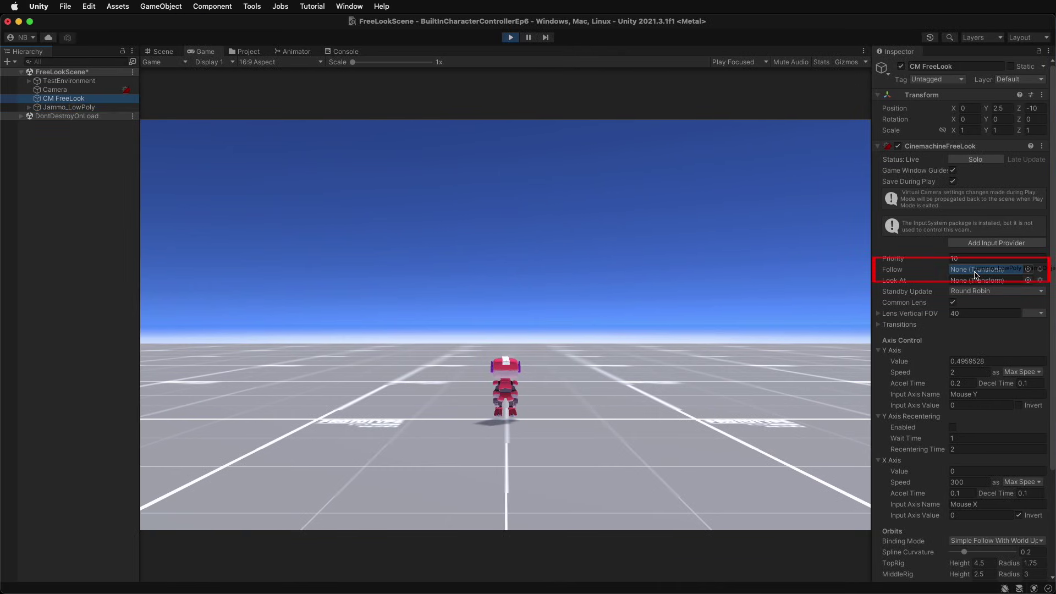
drag(976, 274, 975, 274)
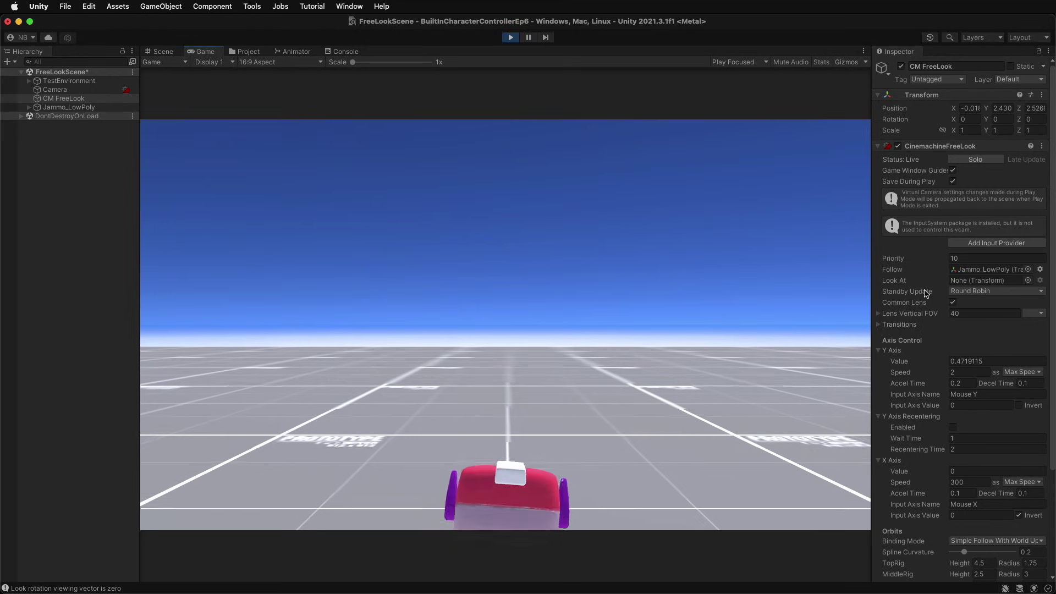
key(w)
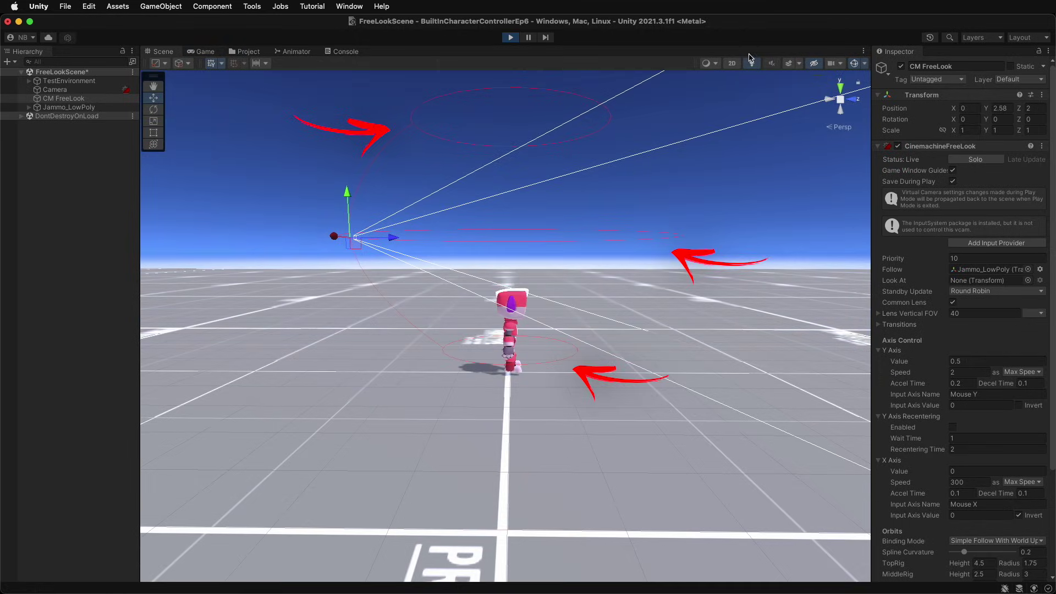
click(752, 64)
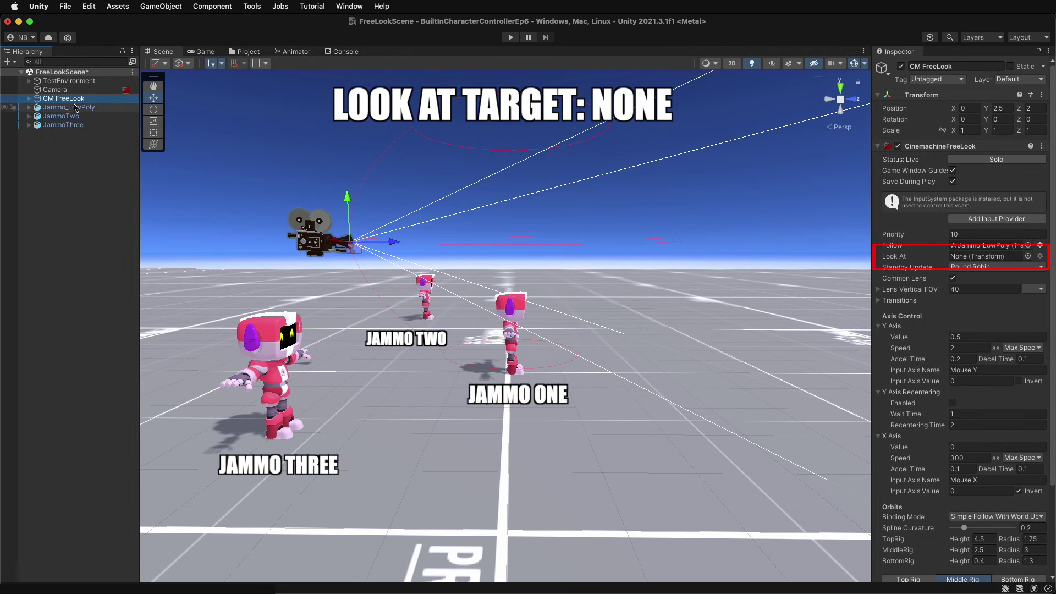
- Assign Jammo_LowPoly to the CinemachineFreeLook Look At field
drag(75, 108, 990, 256)
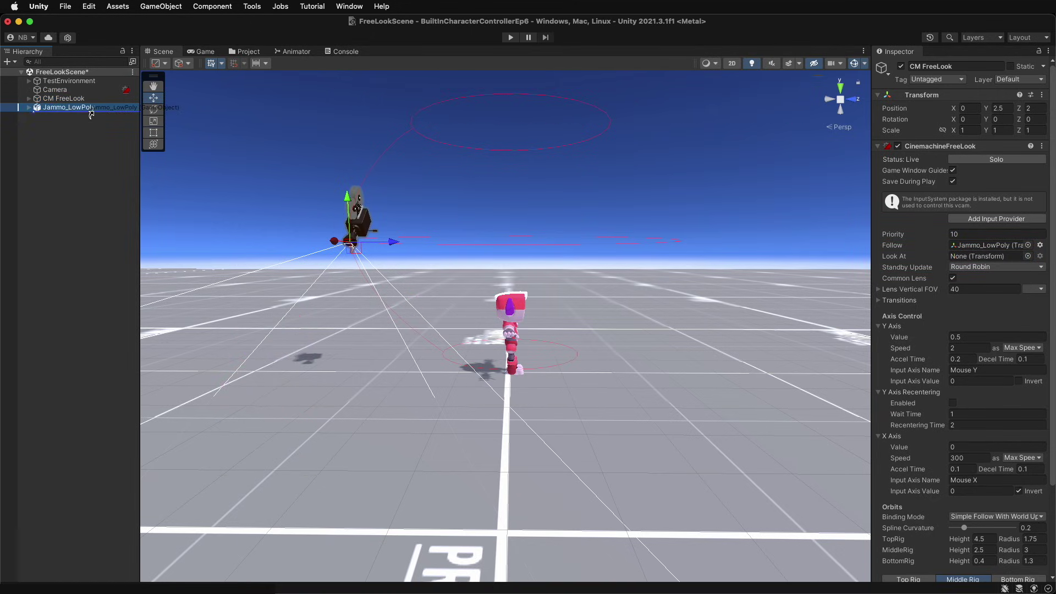
drag(91, 114, 605, 155)
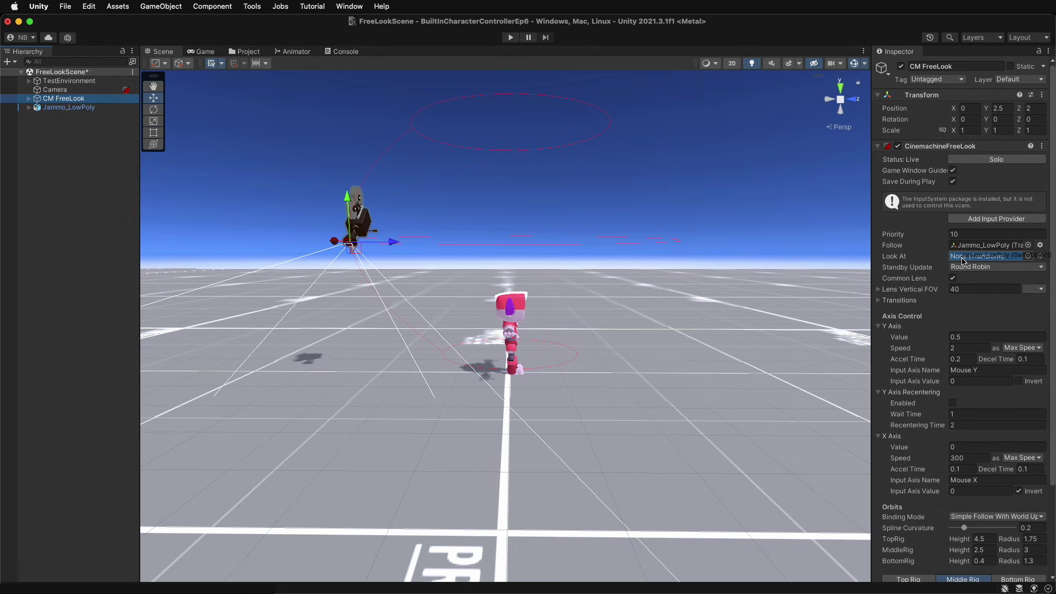
drag(963, 261, 963, 261)
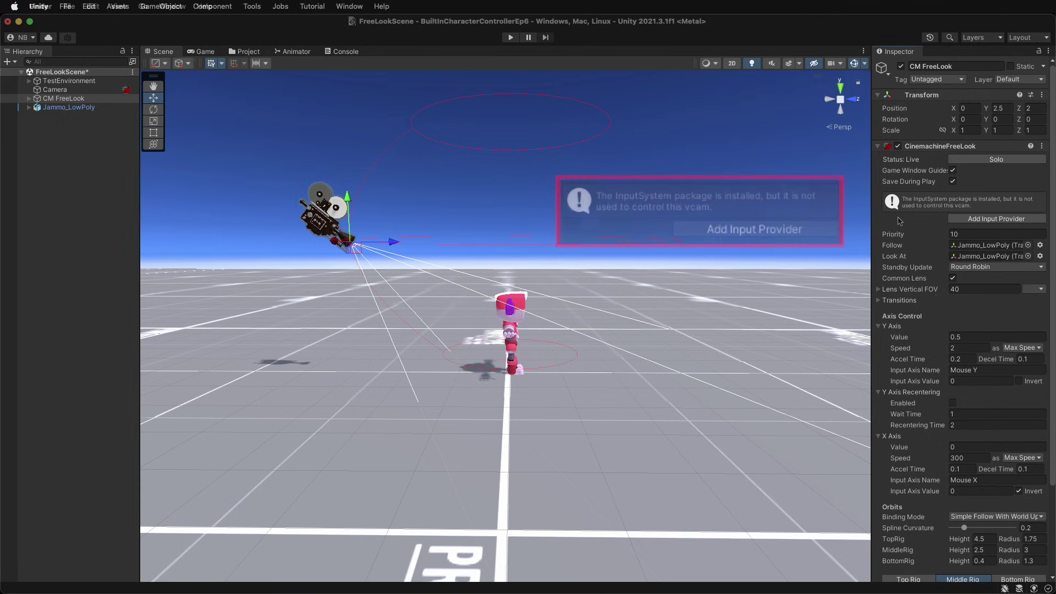
- Add a Cinemachine Input Provider to CM FreeLook and scroll down to check the new component
click(971, 220)
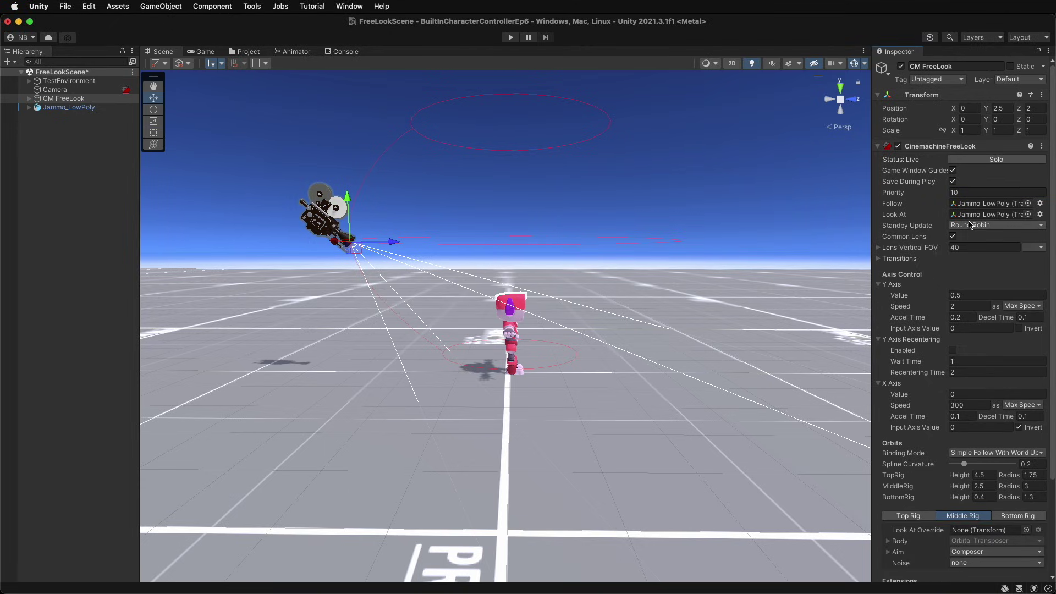
drag(1054, 224, 1052, 353)
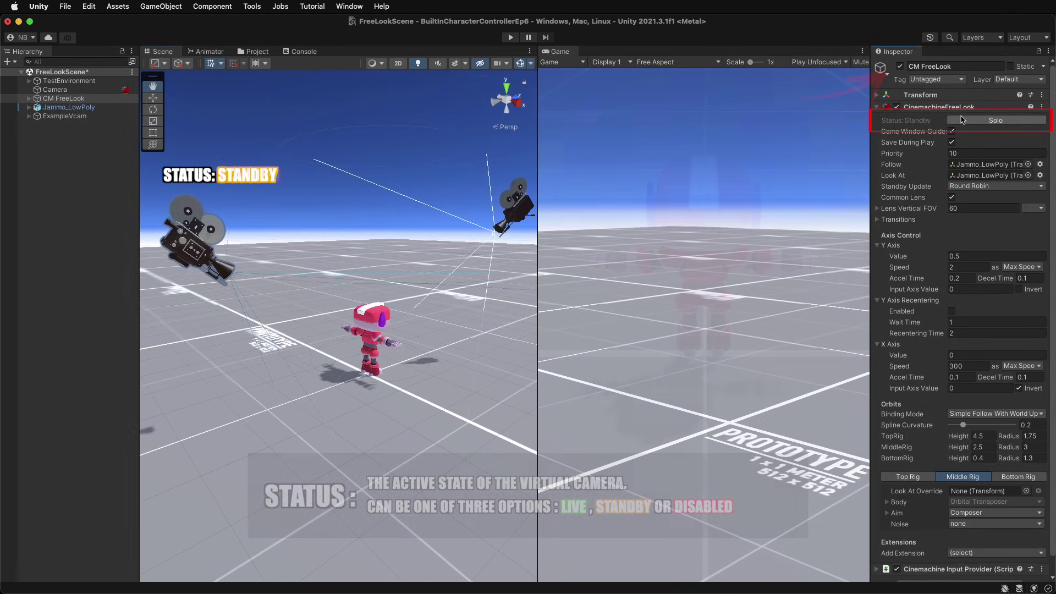
- Toggle Solo on the FreeLook camera to preview it live
click(962, 120)
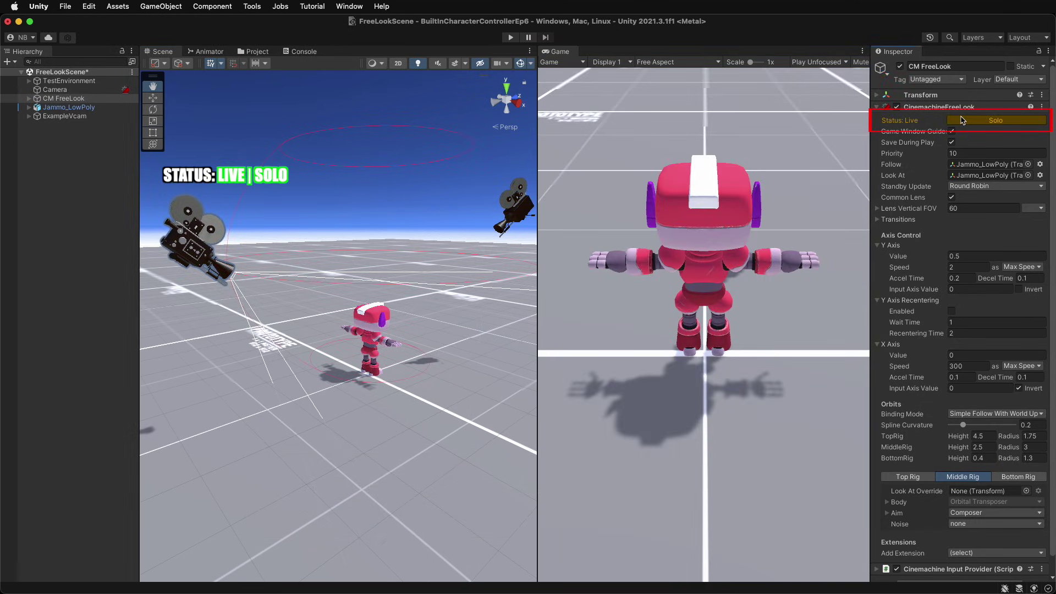
click(963, 120)
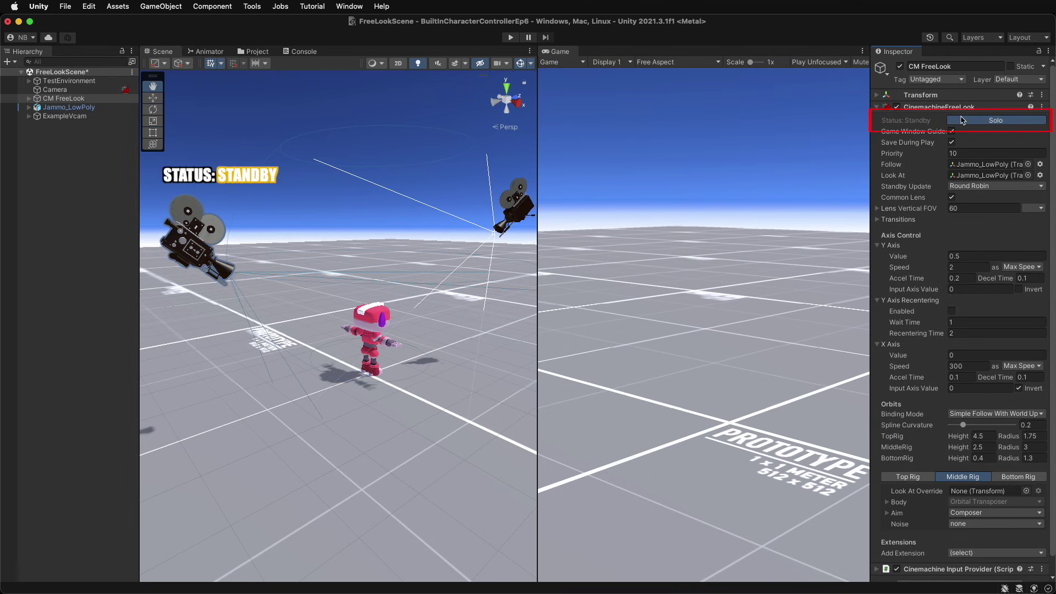
click(963, 121)
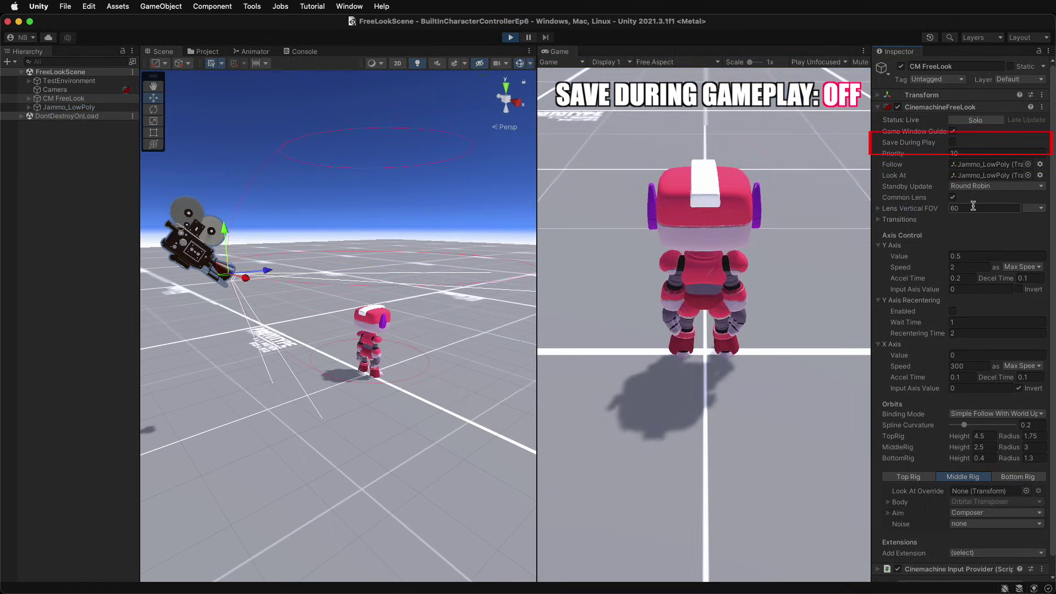
- Set Lens Vertical FOV to 100 during play and keep the value after play mode ends
click(973, 208)
key(BackSpace)
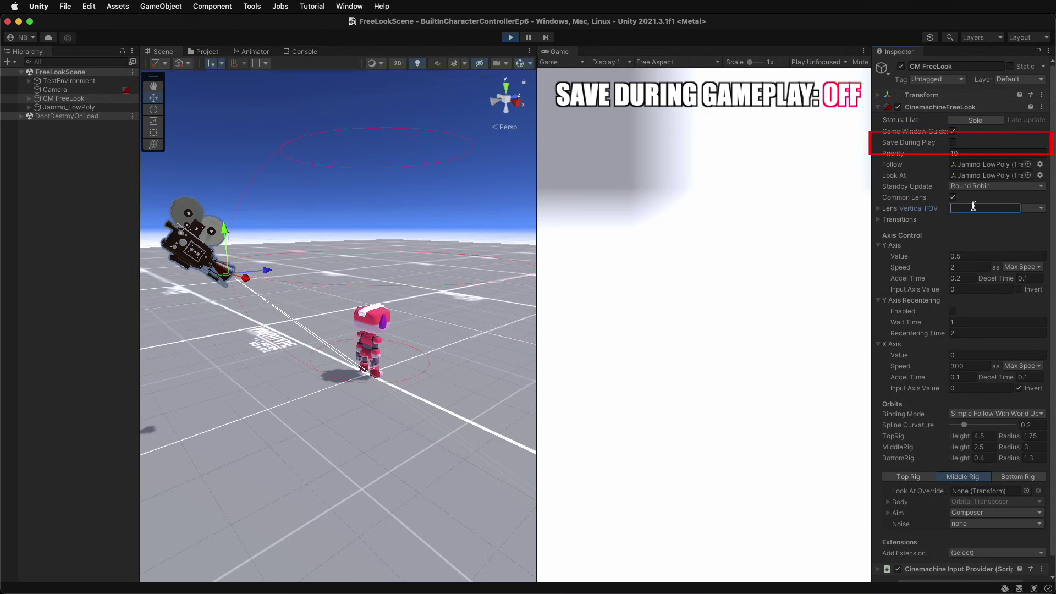
text(100)
key(super+p)
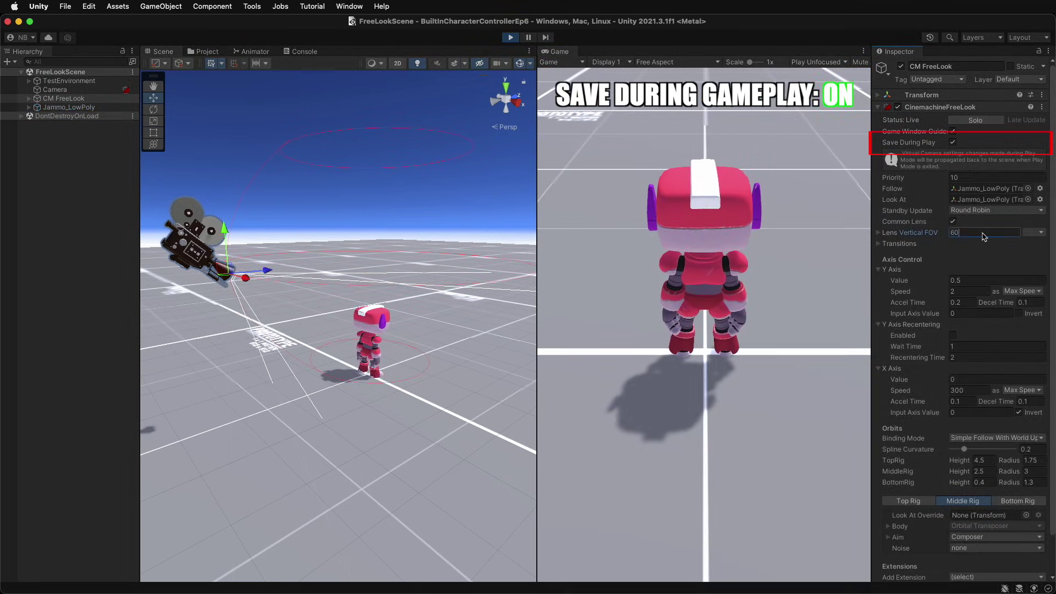
text(100)
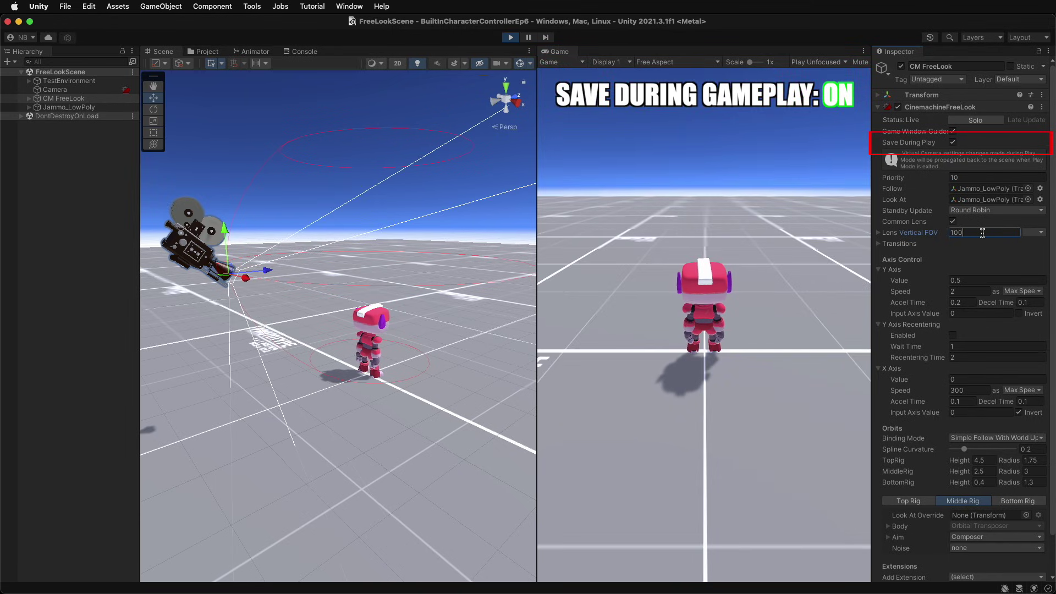
key(super+p)
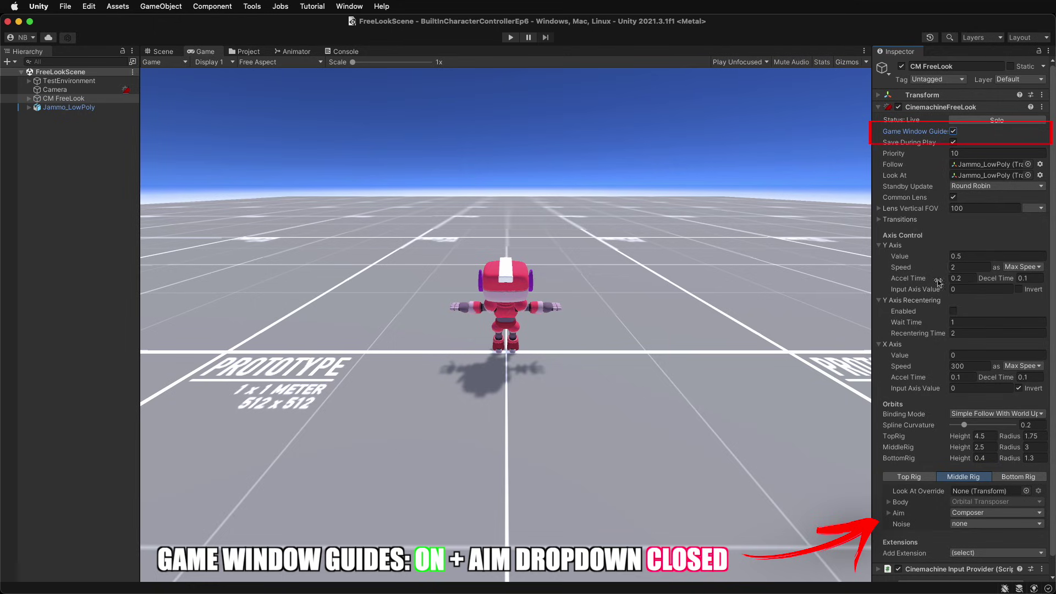
- Expand Composer aim, switch Priority between 10 and 1 so CAM 2 goes live, and inspect the main Camera
click(890, 514)
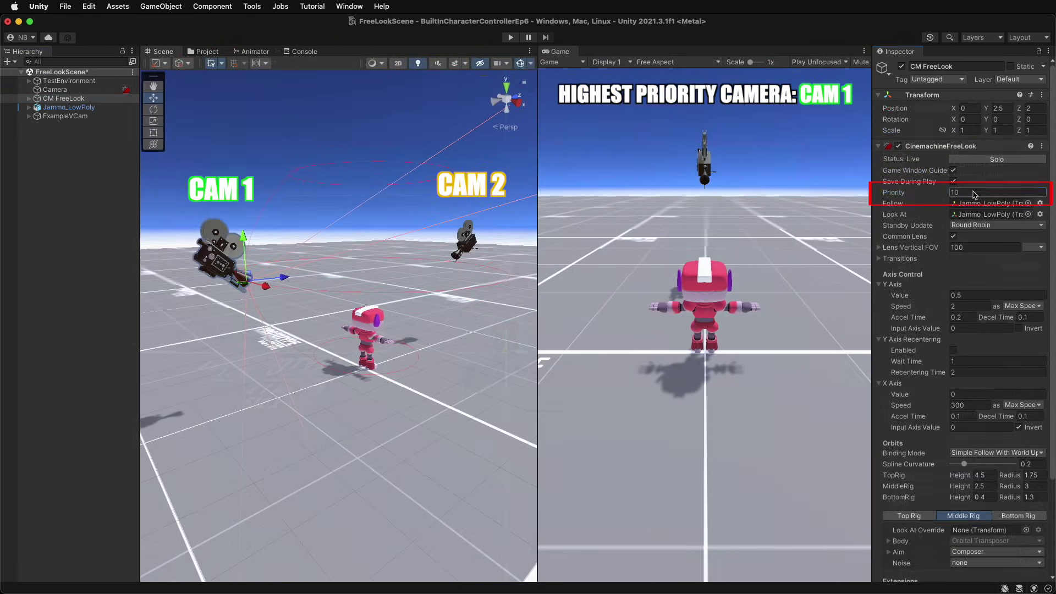
click(973, 192)
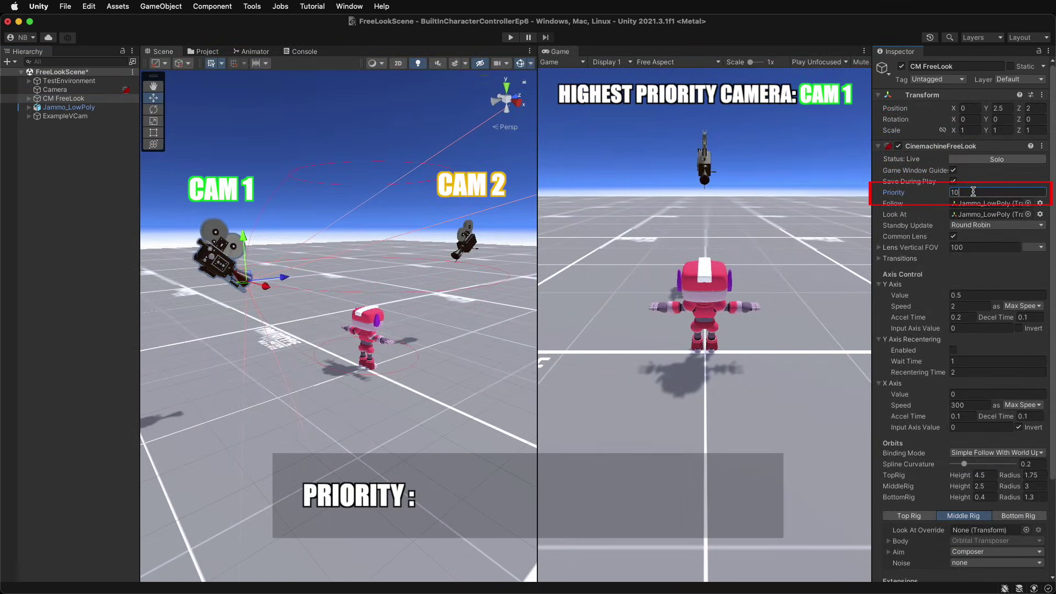
key(BackSpace)
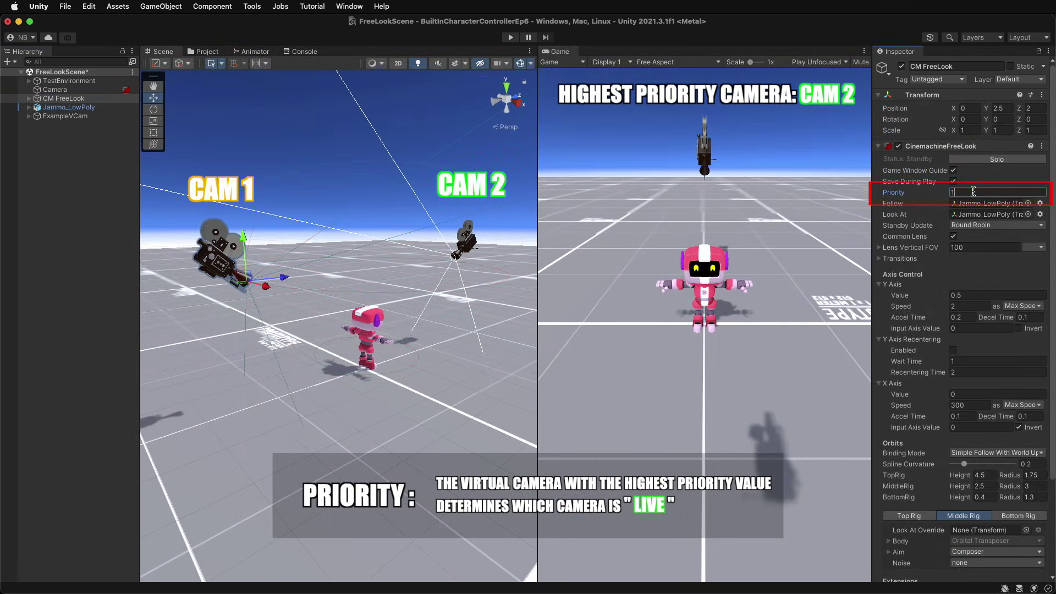
text(0)
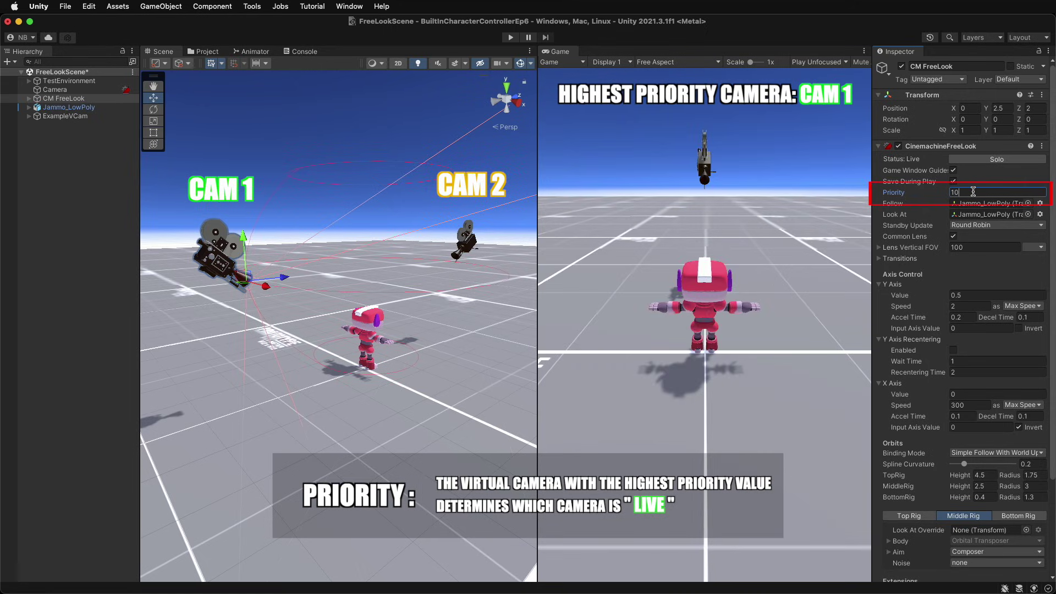
key(BackSpace)
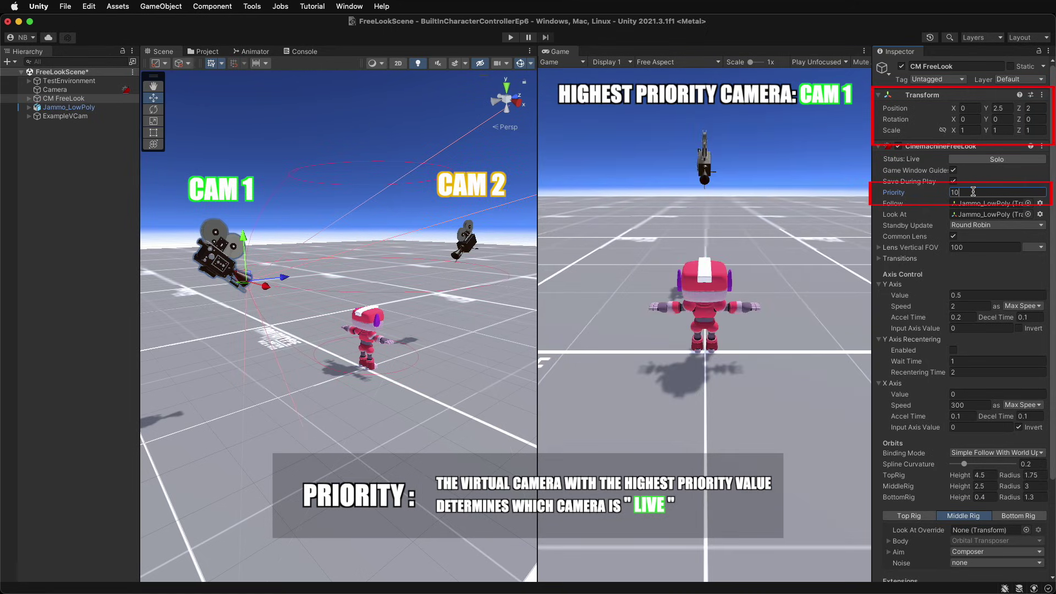
click(61, 90)
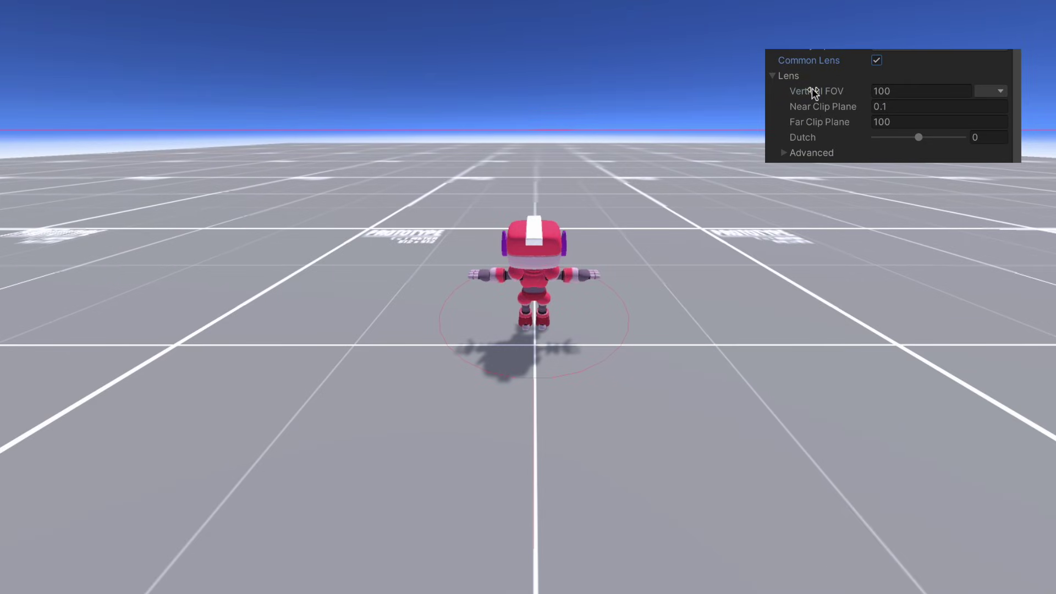
- Scrub Lens Vertical FOV down from 100 to about 77.85 to zoom in on Jammo
mouse_move(812, 88)
mouse_down()
mouse_move(773, 88)
mouse_move(808, 88)
mouse_up()
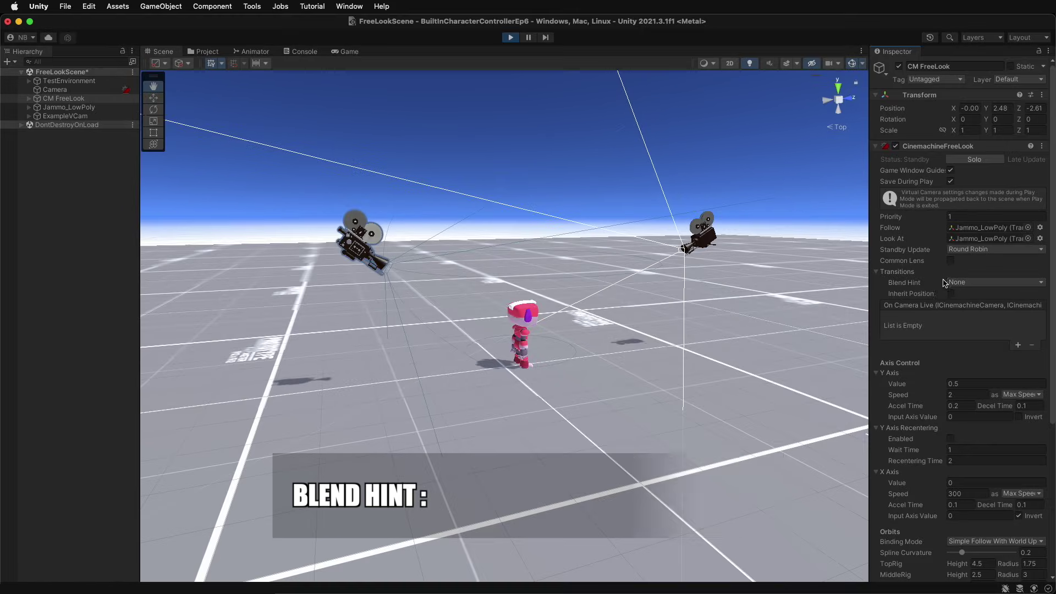
- Compare Spherical and Cylindrical Position blend hints while switching Priority between 10 and 1
click(959, 284)
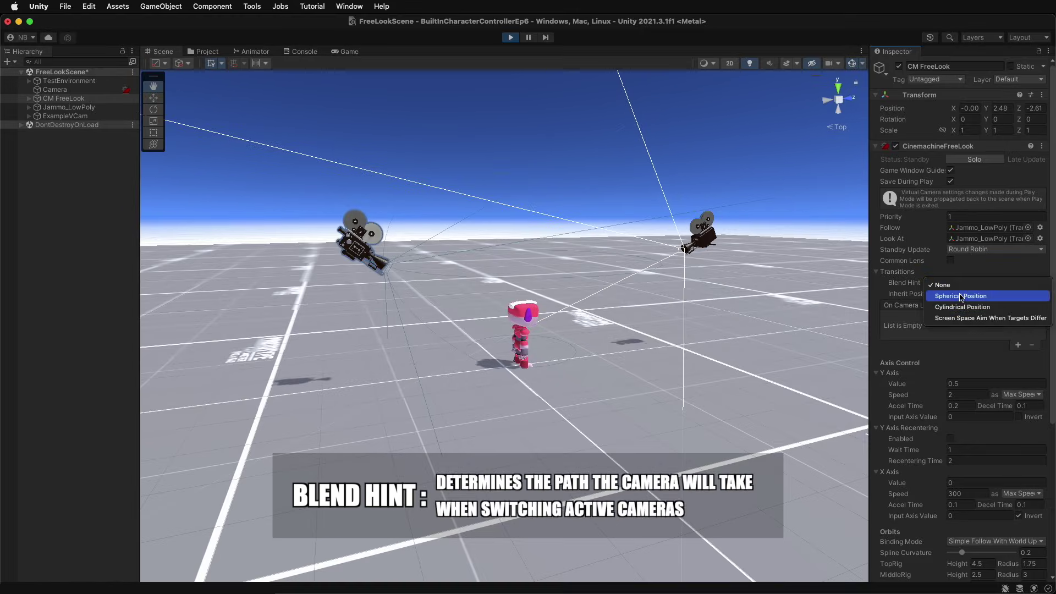
click(961, 296)
click(962, 216)
text(10)
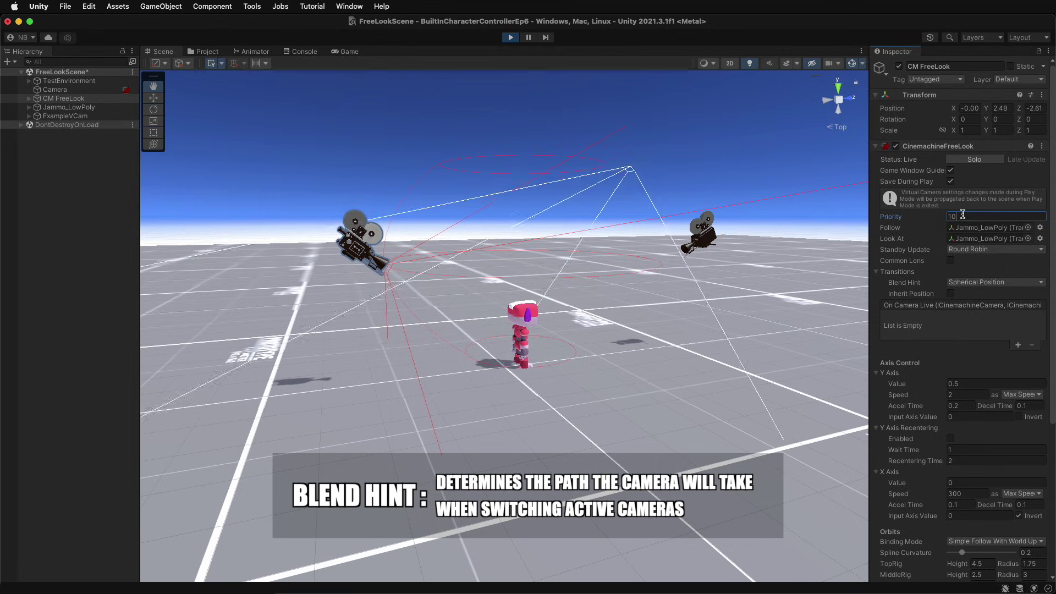
click(969, 281)
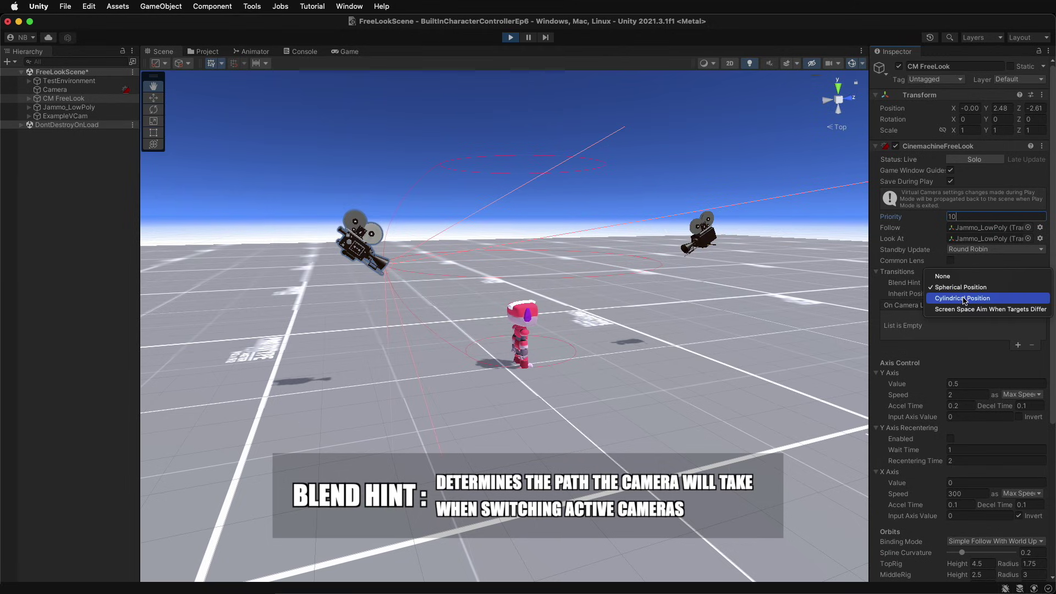
click(967, 297)
click(966, 216)
key(BackSpace)
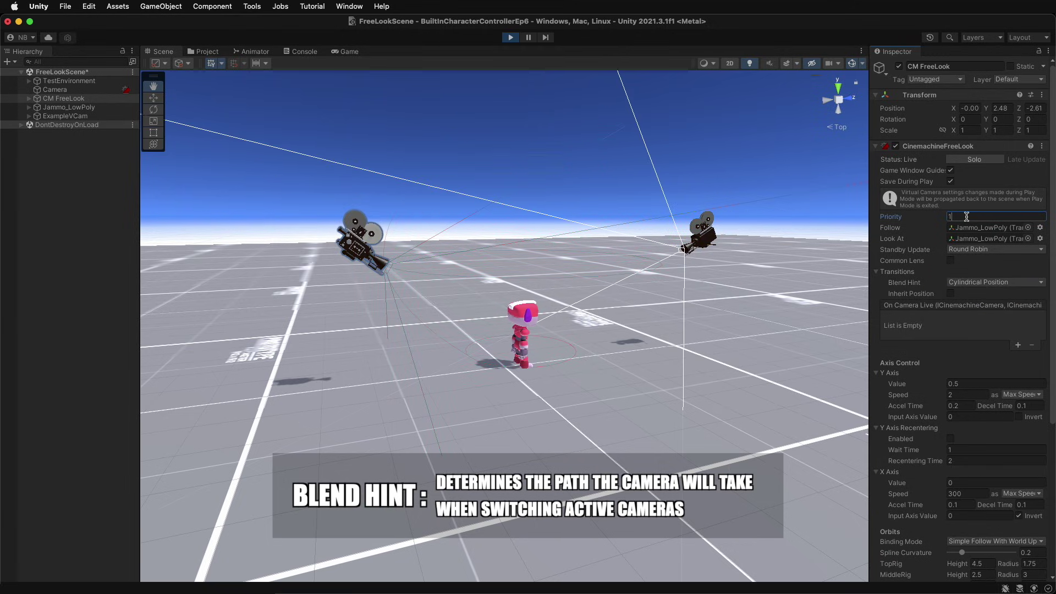
- Try another blend hint, turn on Inherit Position, and set Priority back to 10
click(967, 283)
click(966, 299)
click(959, 216)
text(0)
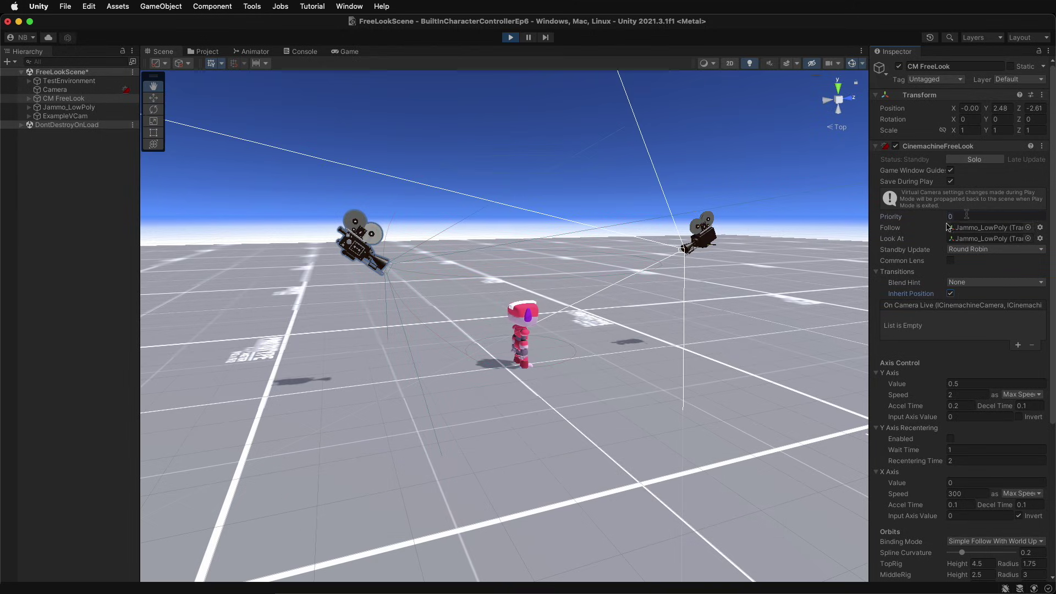
text(0)
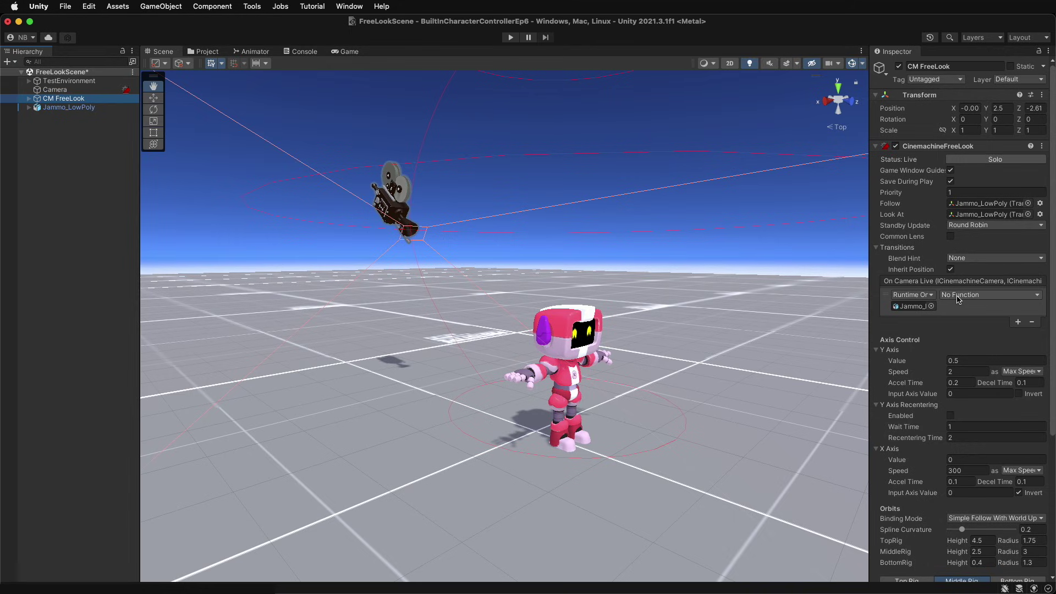
- Browse the On Camera Live function list, including Jammo's PlayerStateMachine functions
click(958, 297)
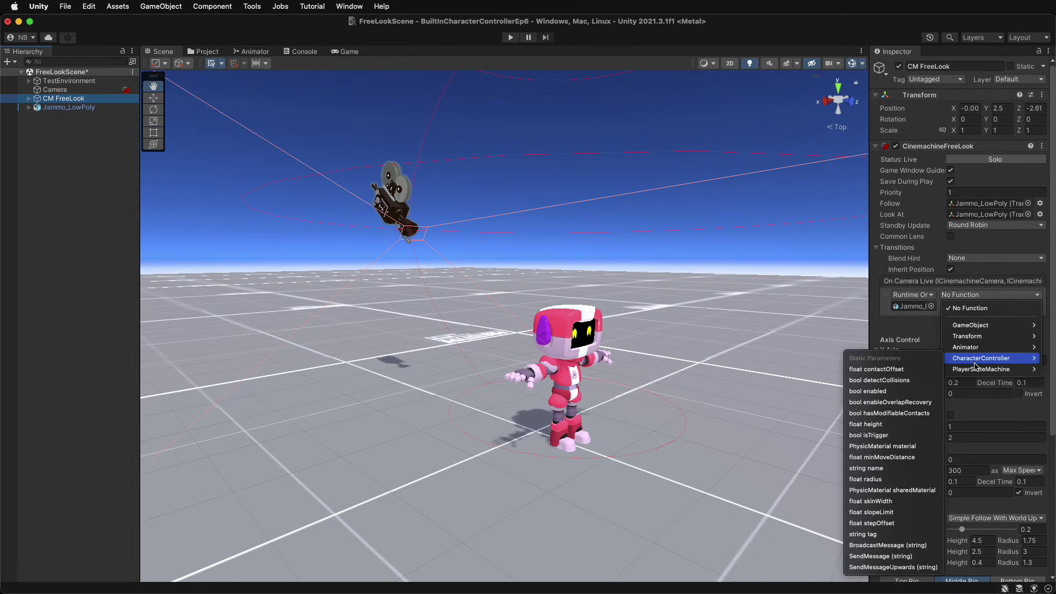
mouse_move(972, 370)
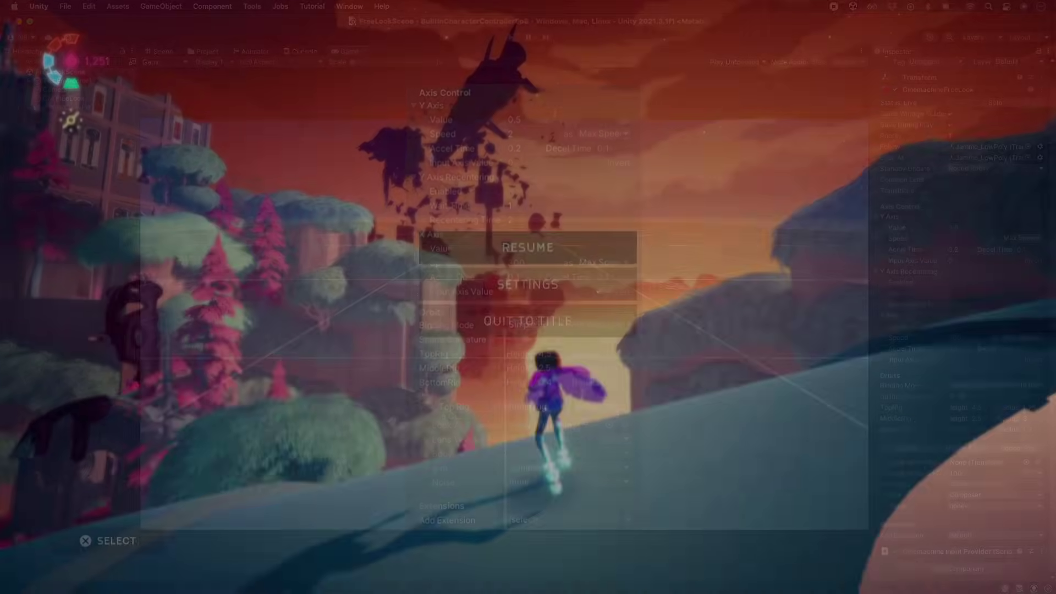
- From the pause menu, open Settings > Controls and move down to Wireless Controller Sensitivity Y
key(Down)
key(Return)
key(Right)
key(Return)
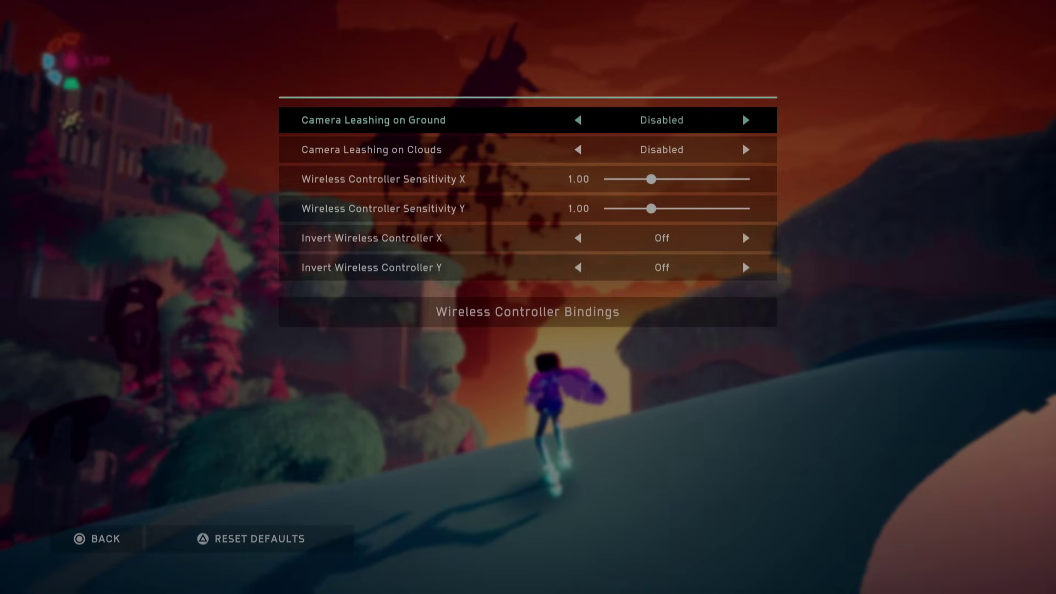
key(Down)
key(Down)
key(Down)
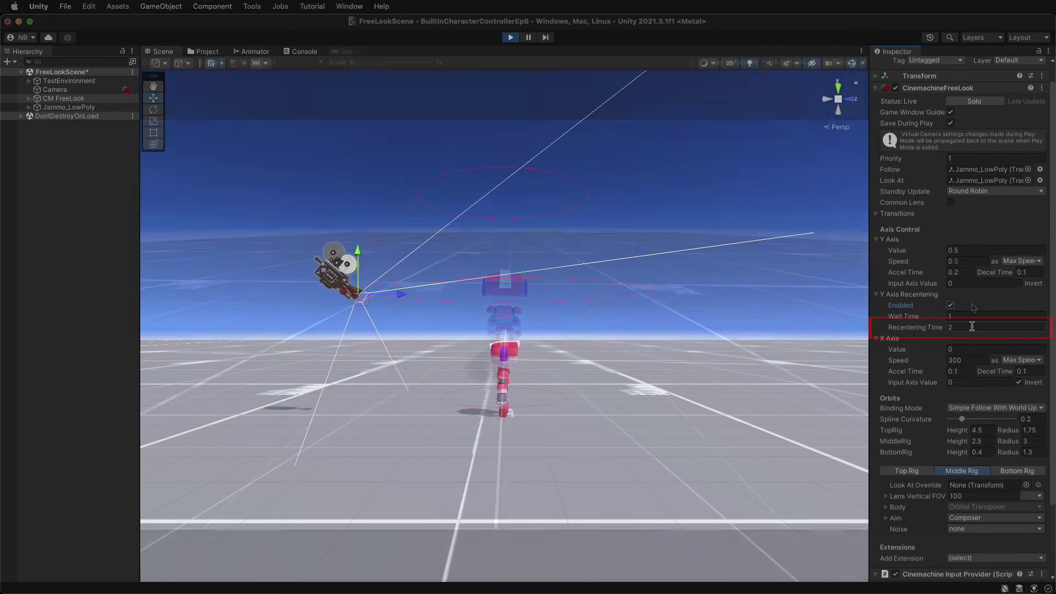
- Enable Y Axis Recentering on the FreeLook, keeping Wait Time 1 and Recentering Time 2
click(972, 326)
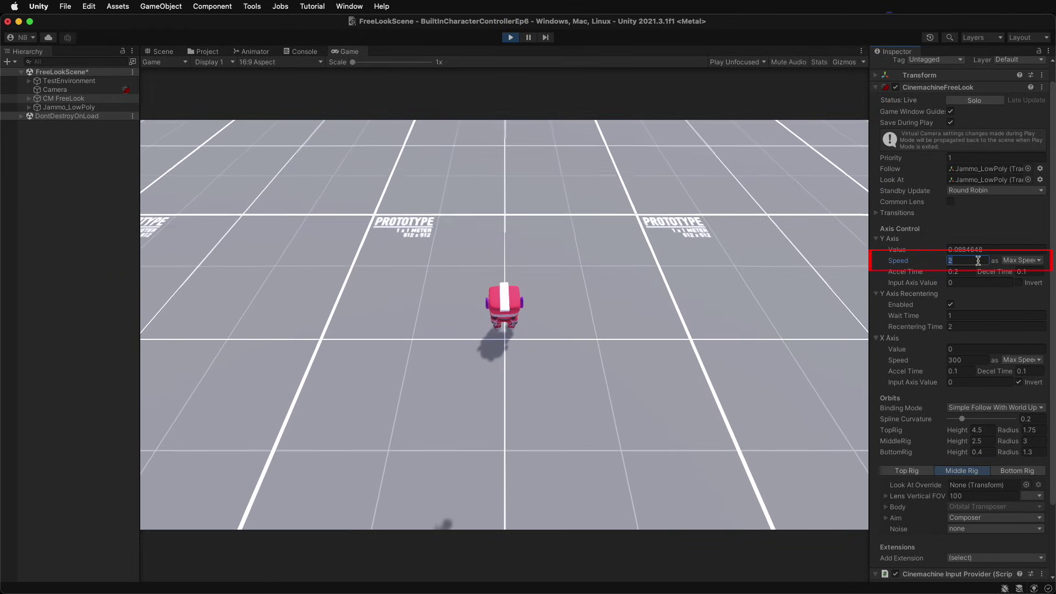
- Set Y Axis Speed 0.5, X Axis Accel Time 0.5 and Decel Time 1, and untick X Axis Invert
click(978, 260)
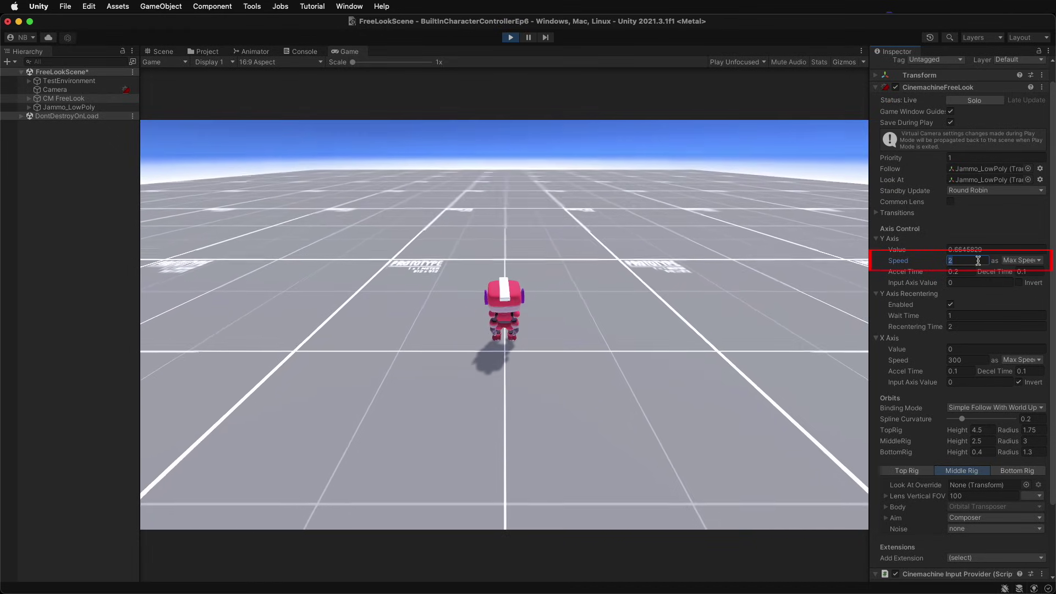
key(super+1)
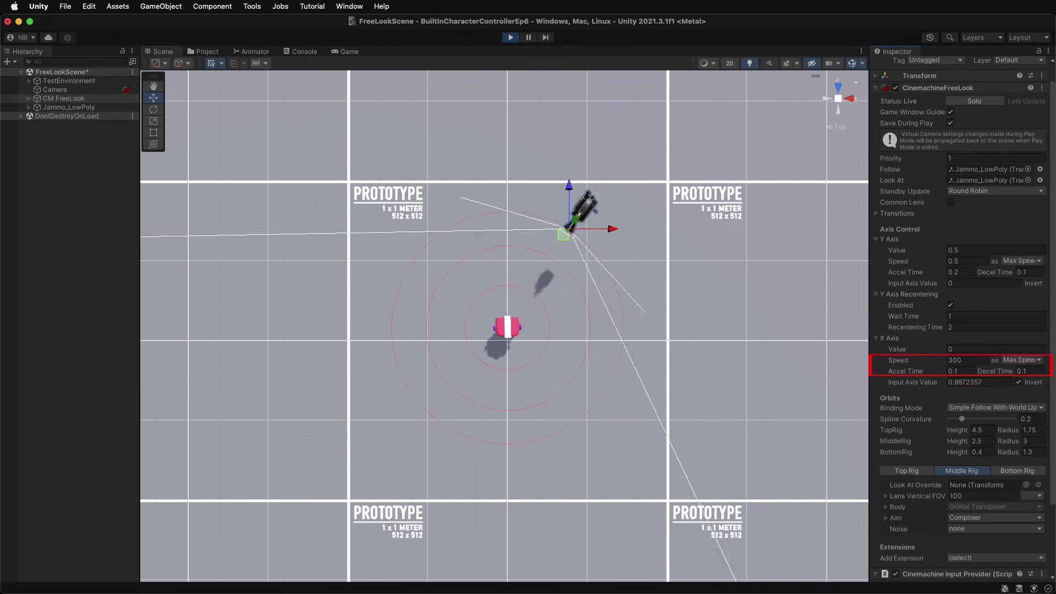
click(963, 372)
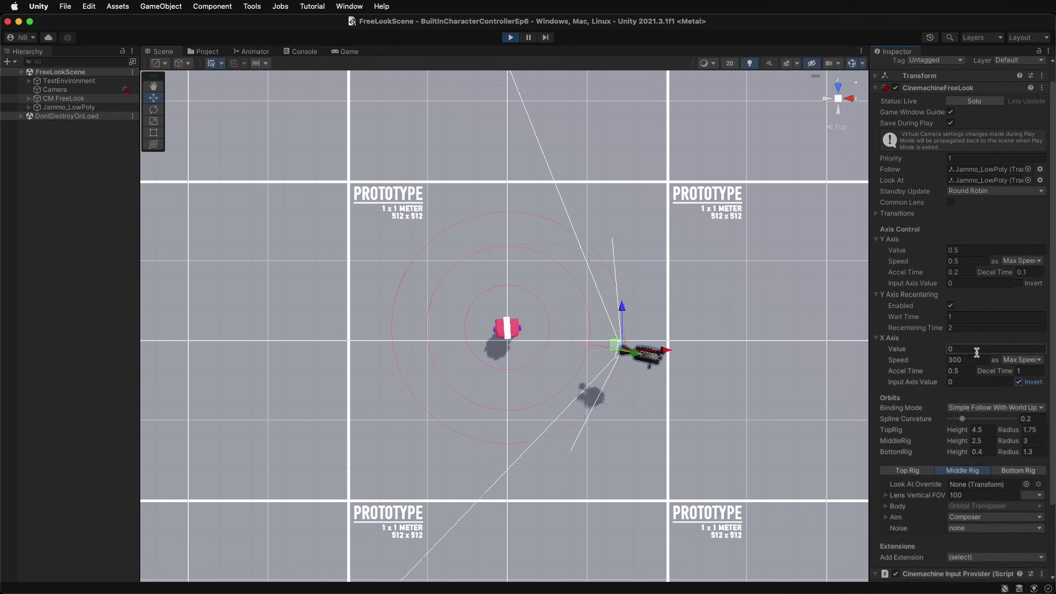
click(1019, 382)
click(1019, 382)
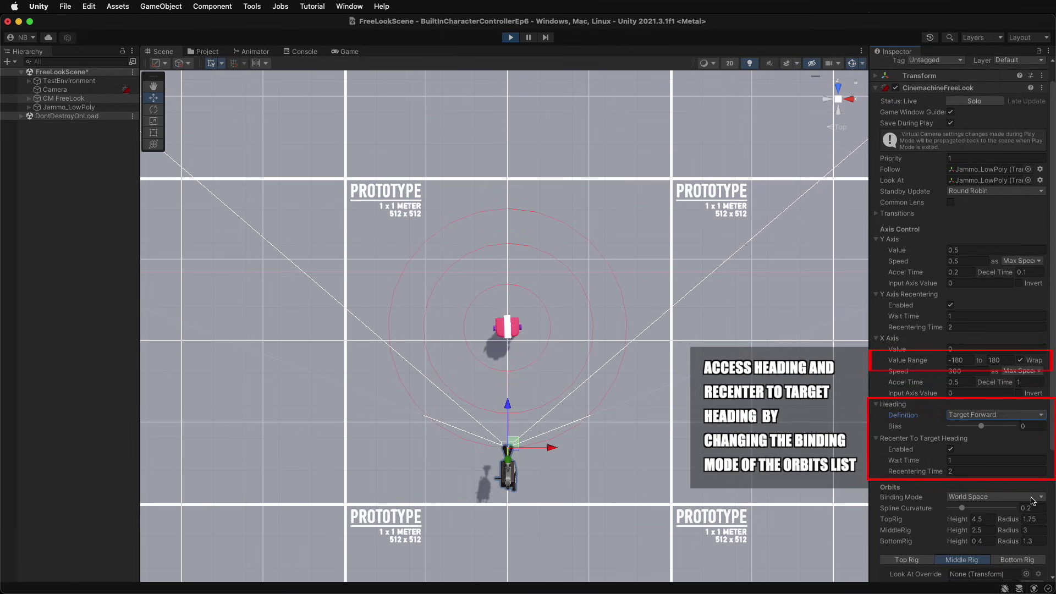
- Set Orbits Binding Mode to Lock To Target On Assign and the X Axis range to -90 to 90
click(1033, 498)
click(1026, 507)
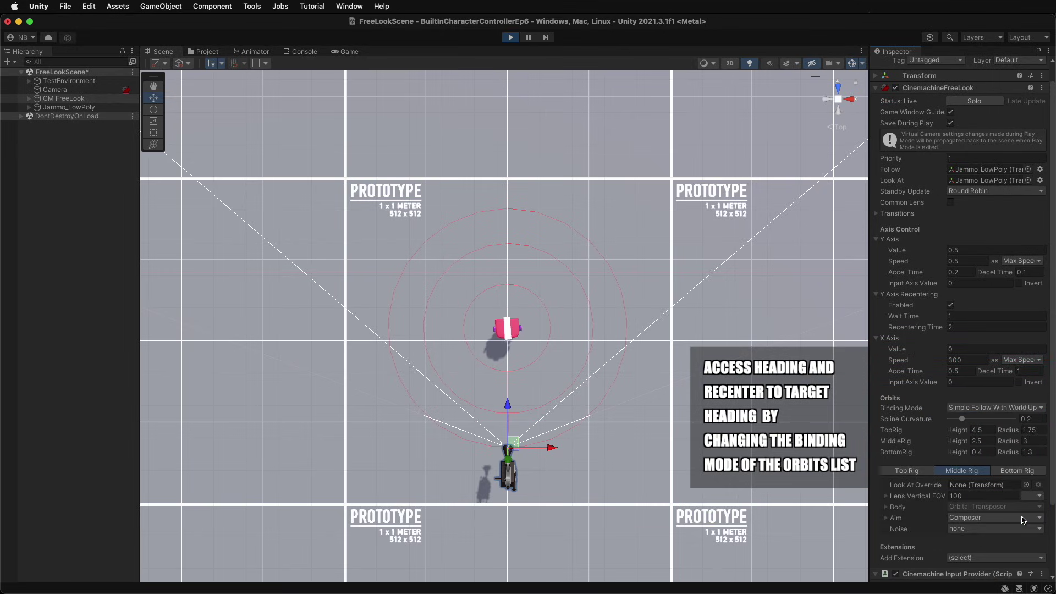
click(1039, 410)
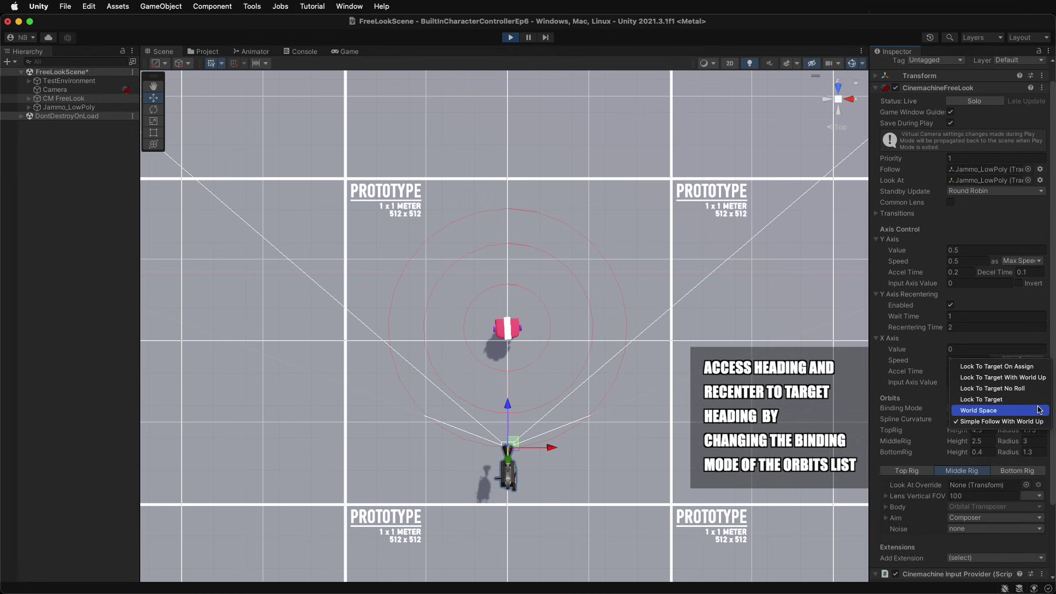
click(1023, 366)
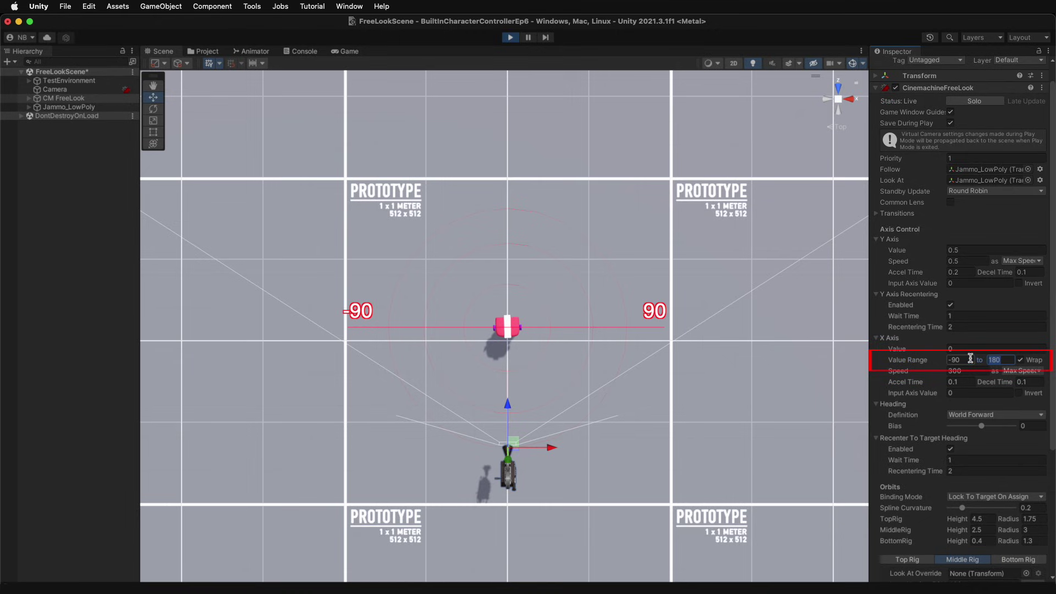
click(1020, 361)
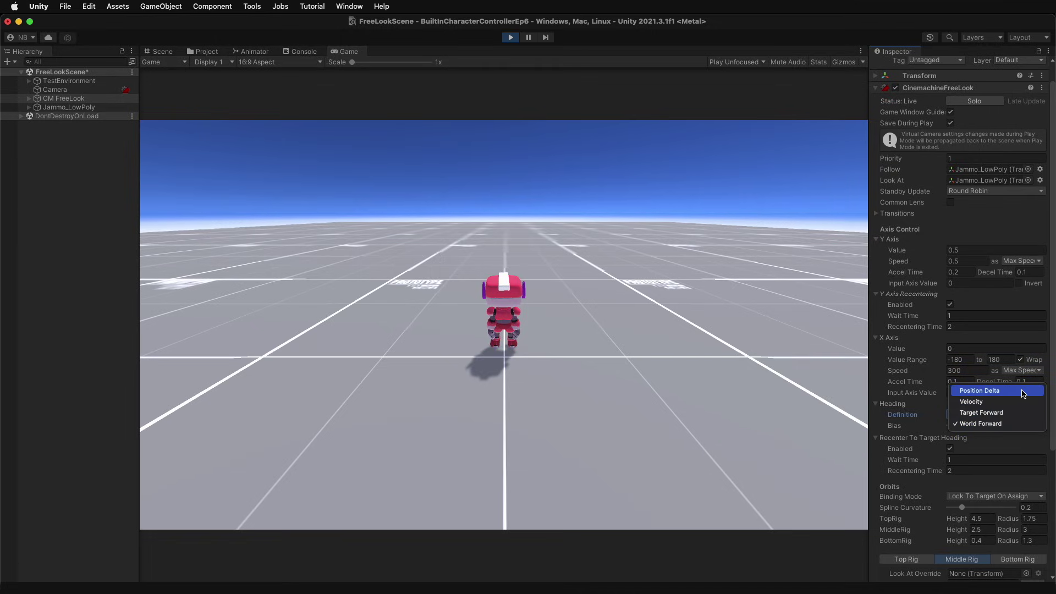
- Switch Heading Definition to Position Delta, then Target Forward, and finally World Forward
click(1023, 392)
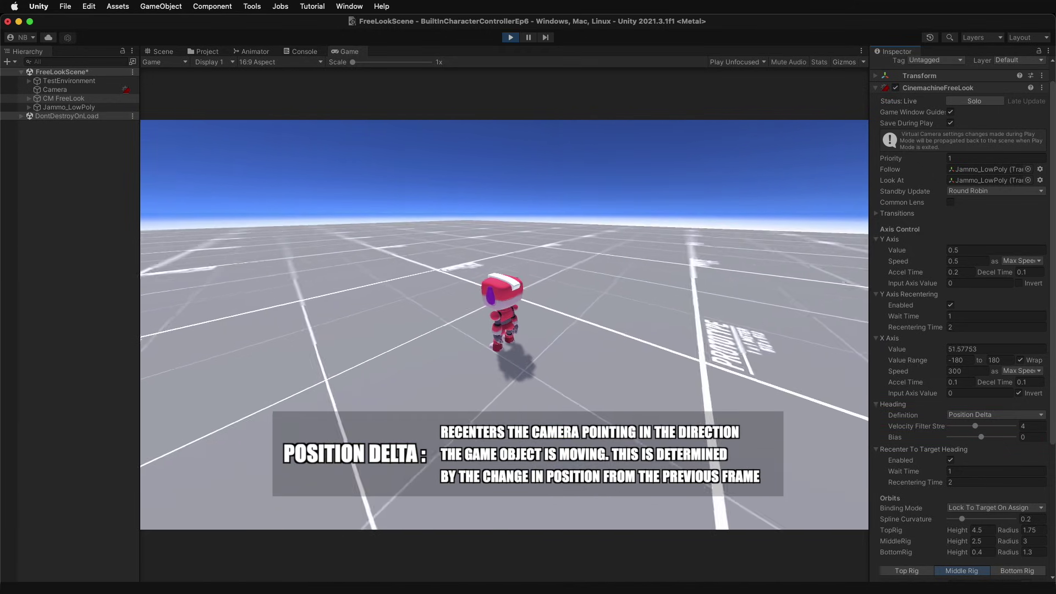
click(1006, 416)
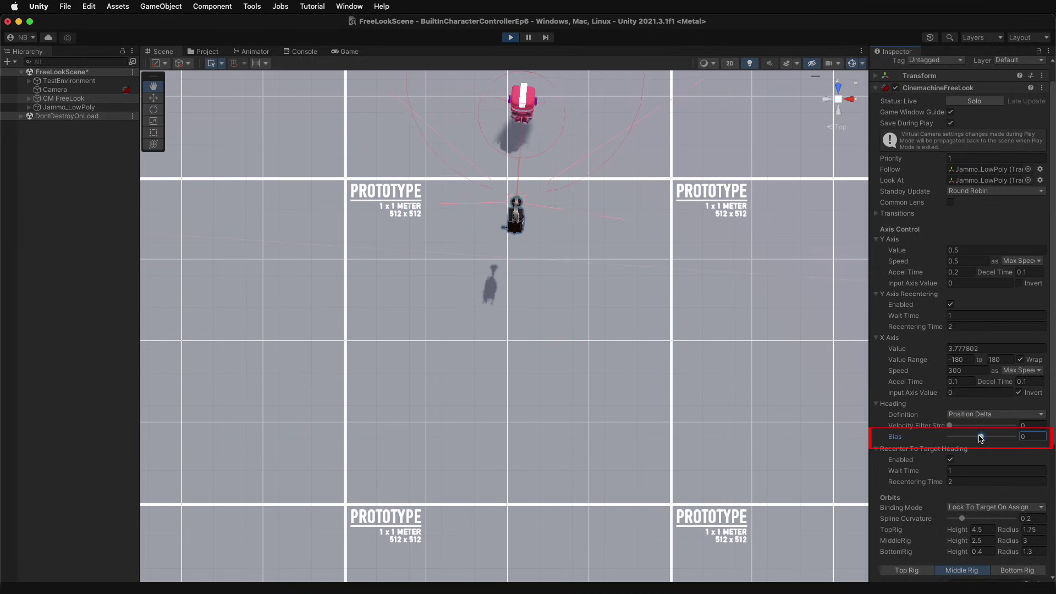
click(996, 414)
click(1002, 439)
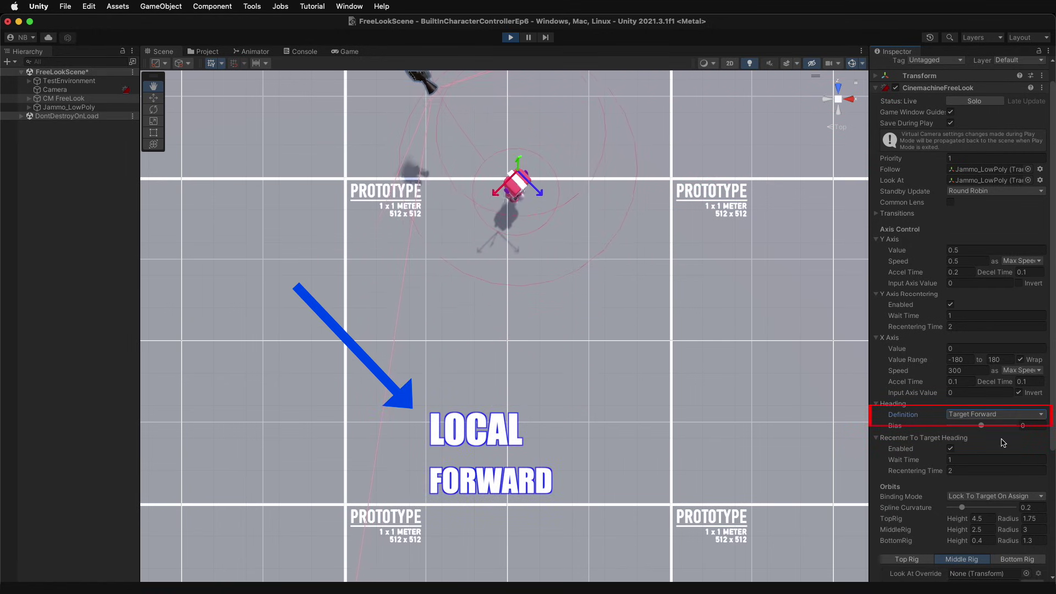
click(996, 415)
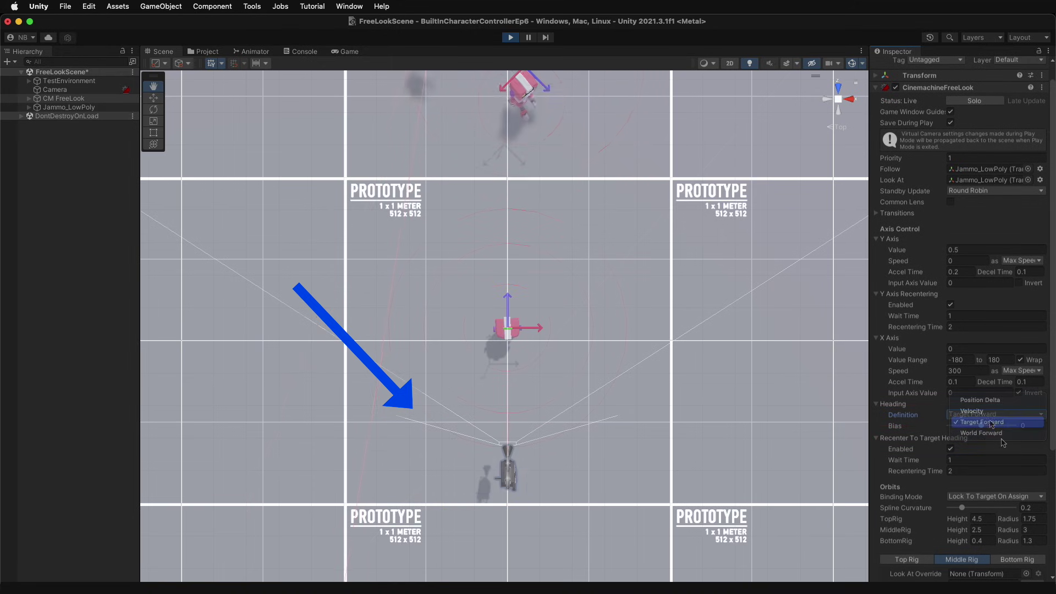
click(993, 433)
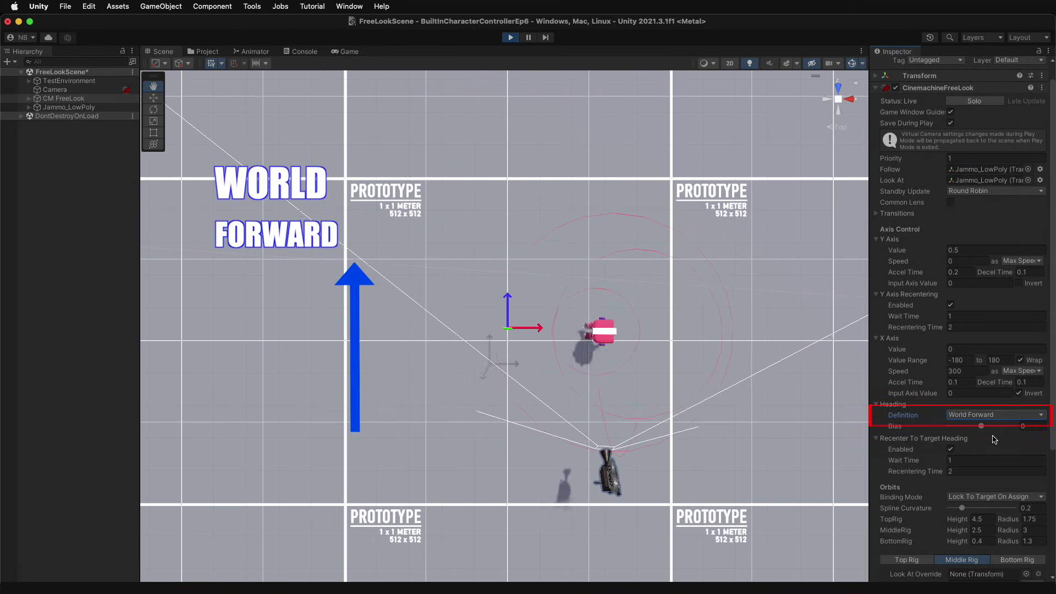
- Collapse the Y Axis, Y Recentering, X Axis, Heading and Recenter To Target Heading sections
click(877, 240)
click(877, 250)
click(877, 260)
click(877, 272)
click(877, 283)
- View the rig from the side, widen the middle orbit's radius, and show the Binding Mode options
click(851, 102)
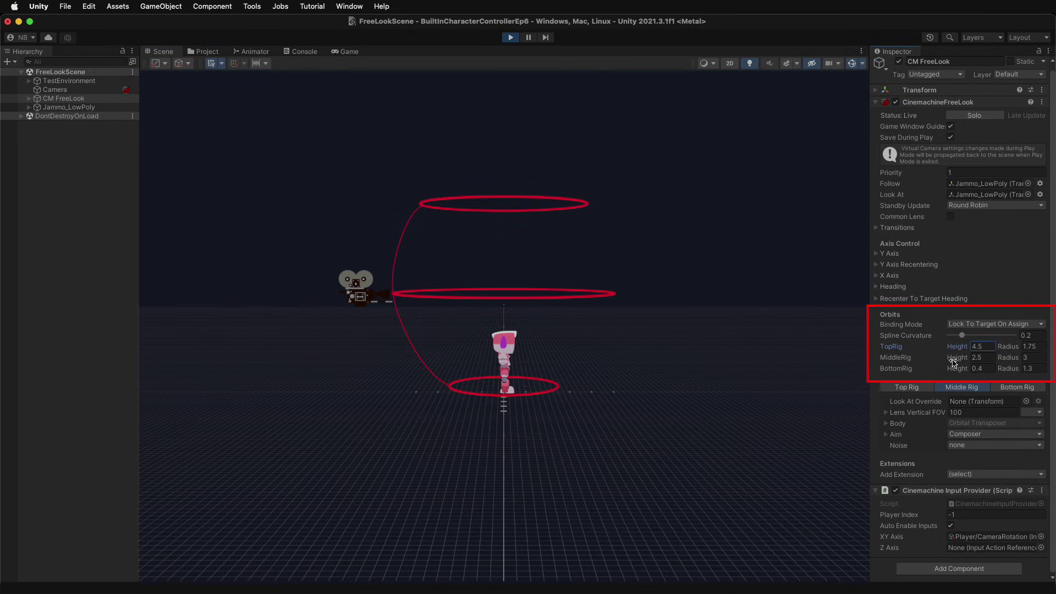
drag(953, 361, 938, 362)
key(super+z)
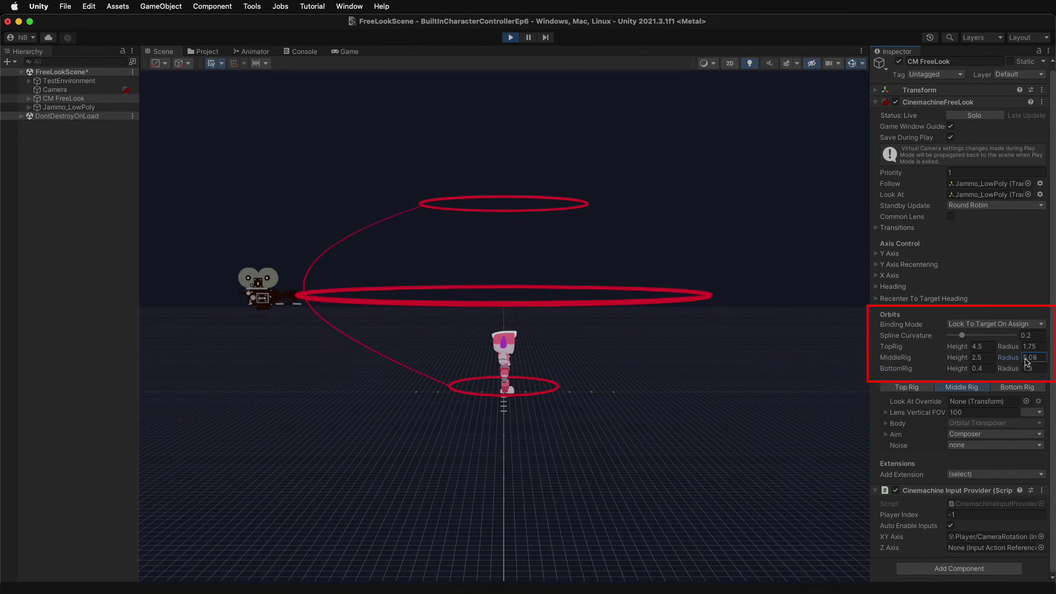
drag(1008, 360, 1012, 367)
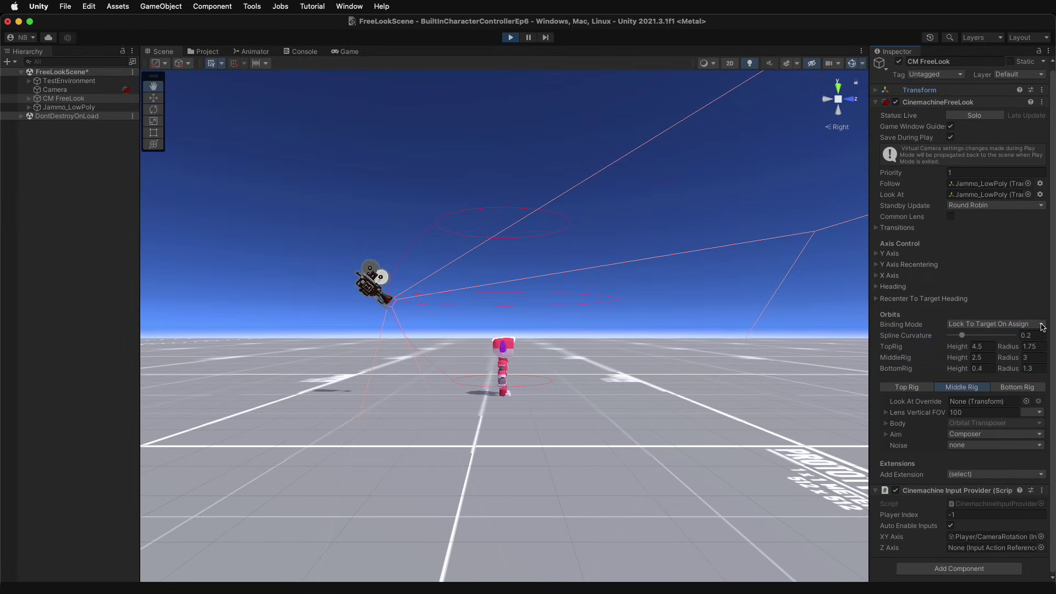
click(1042, 325)
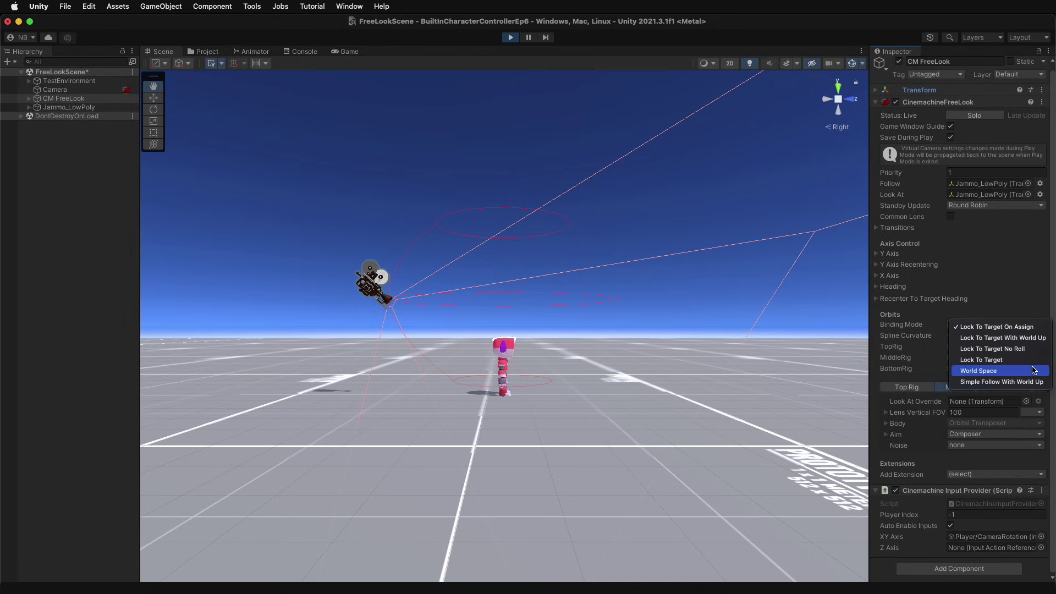
- Set Look At to Jammo_LowPoly, then try Lock To Target With World Up and No Roll bindings
click(1032, 328)
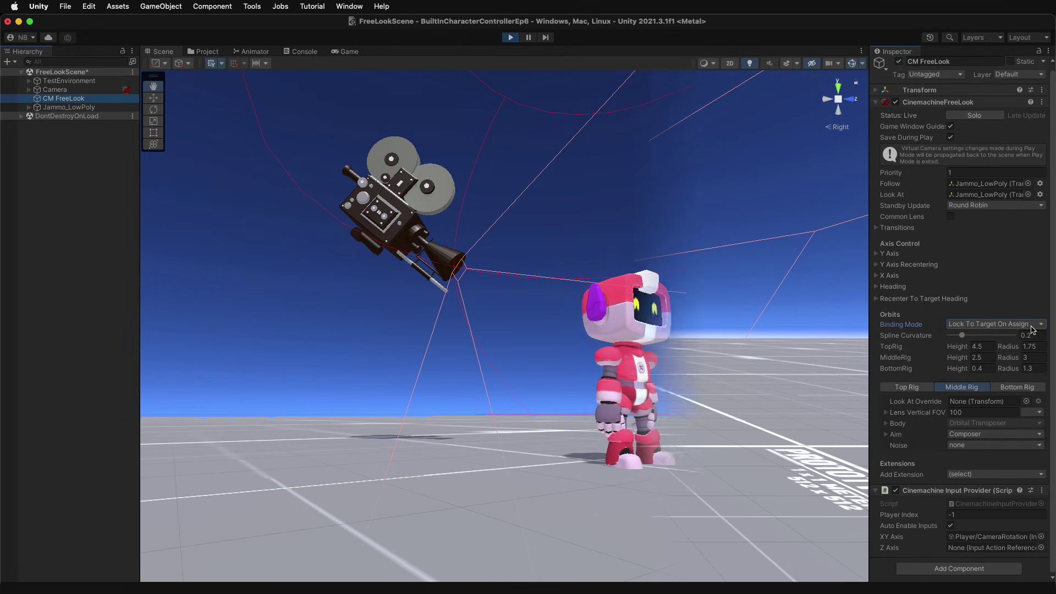
drag(990, 185, 1001, 197)
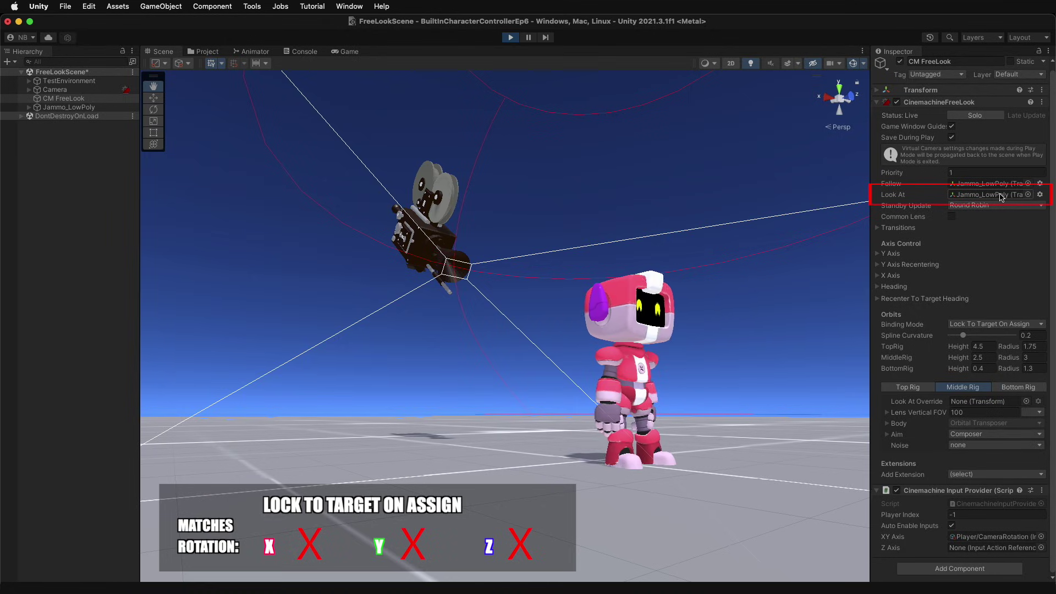
click(997, 324)
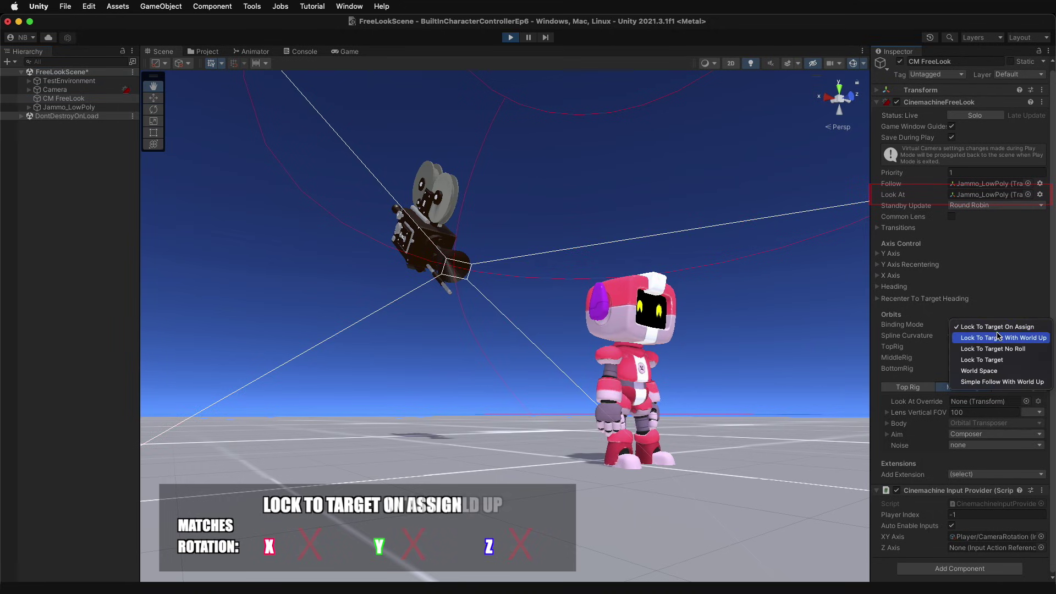
click(999, 338)
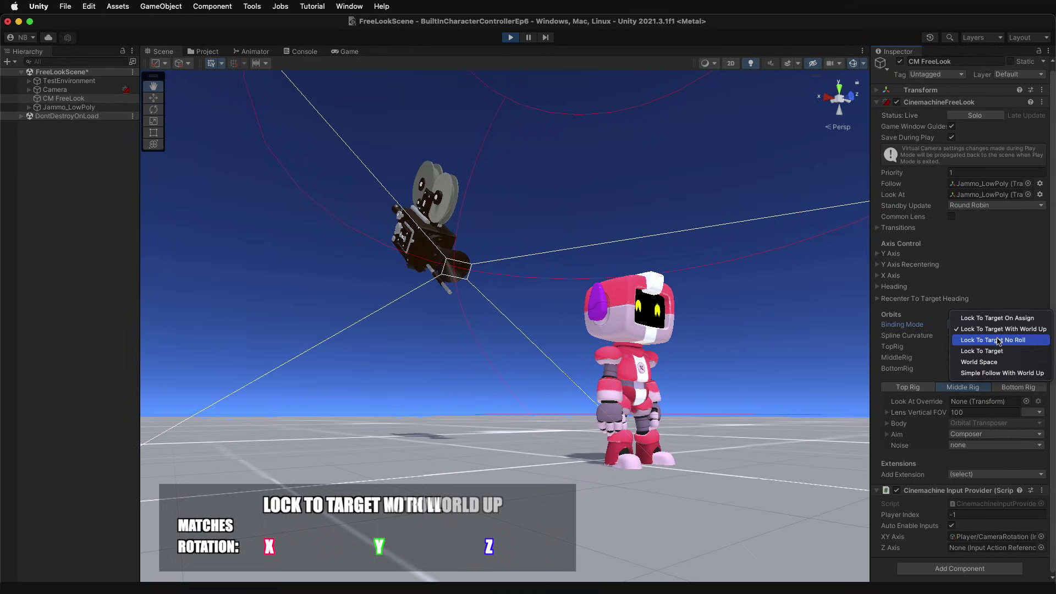
click(998, 341)
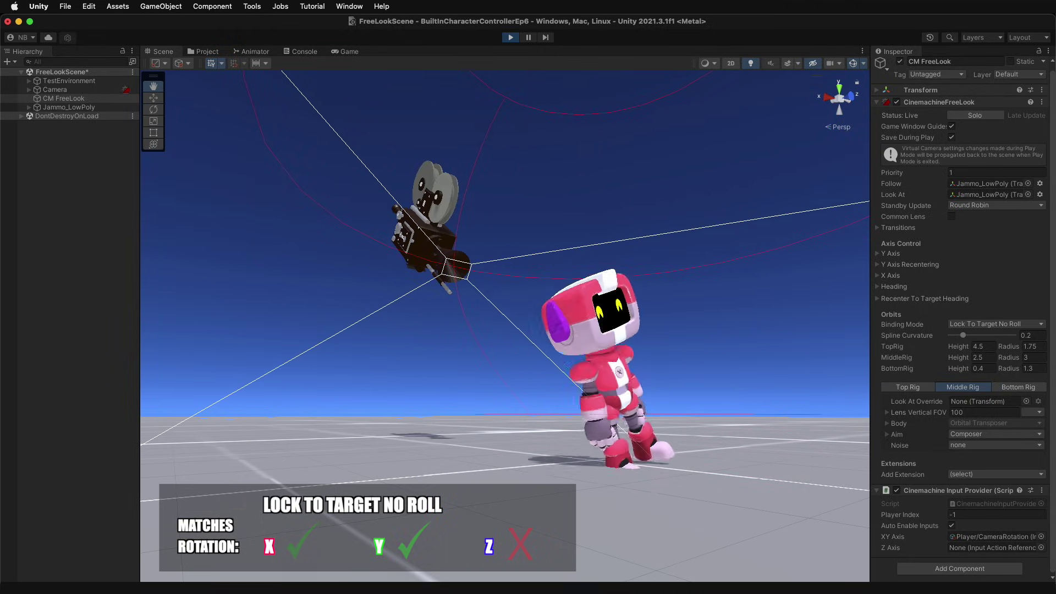
- Try the Lock To Target, World Space and Simple Follow With World Up binding modes
click(999, 325)
click(1008, 344)
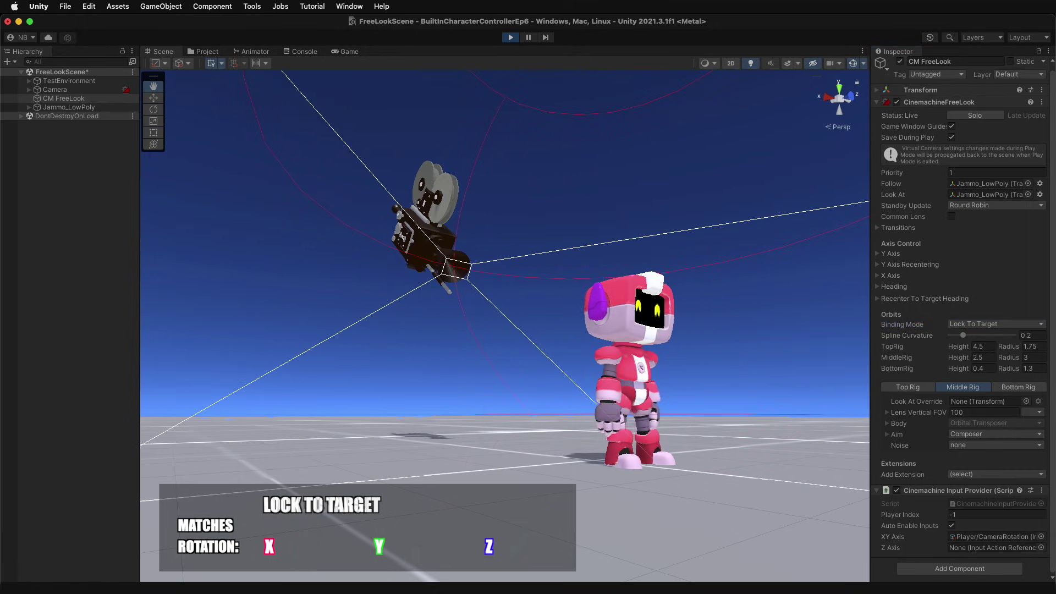
click(996, 324)
click(1009, 345)
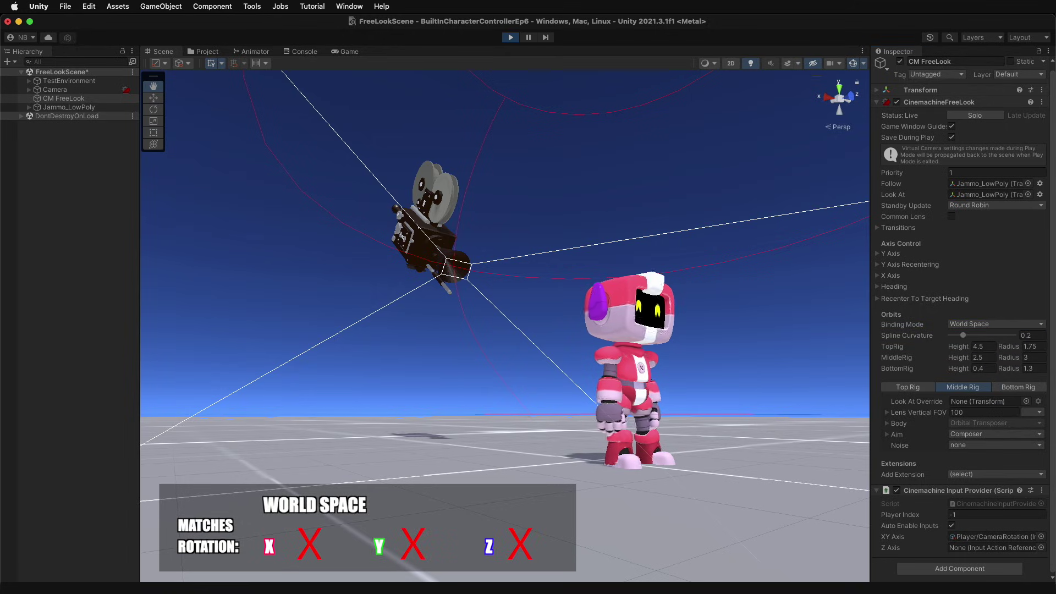
click(995, 324)
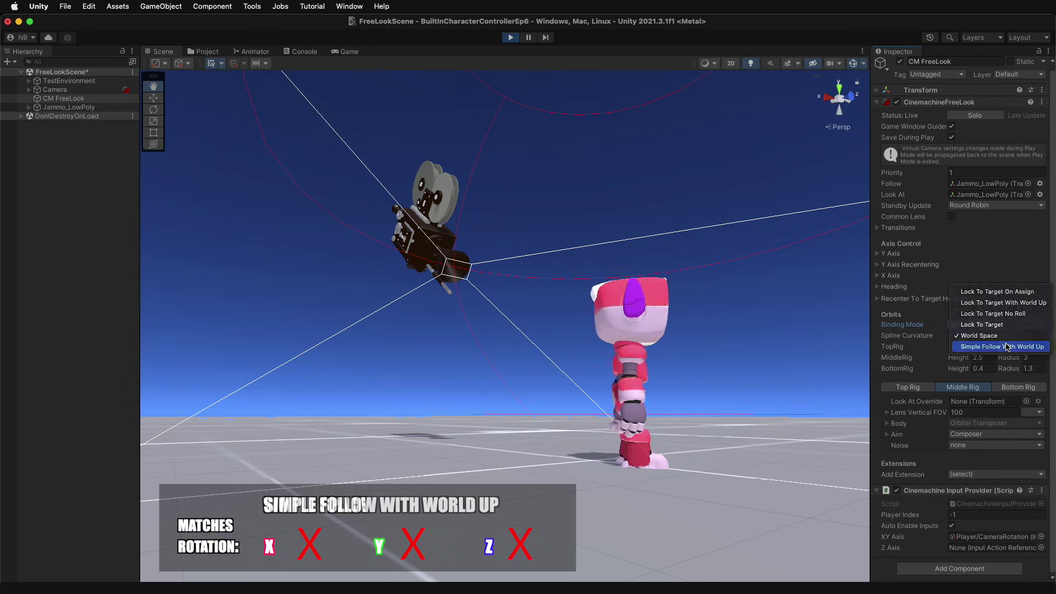
click(1007, 345)
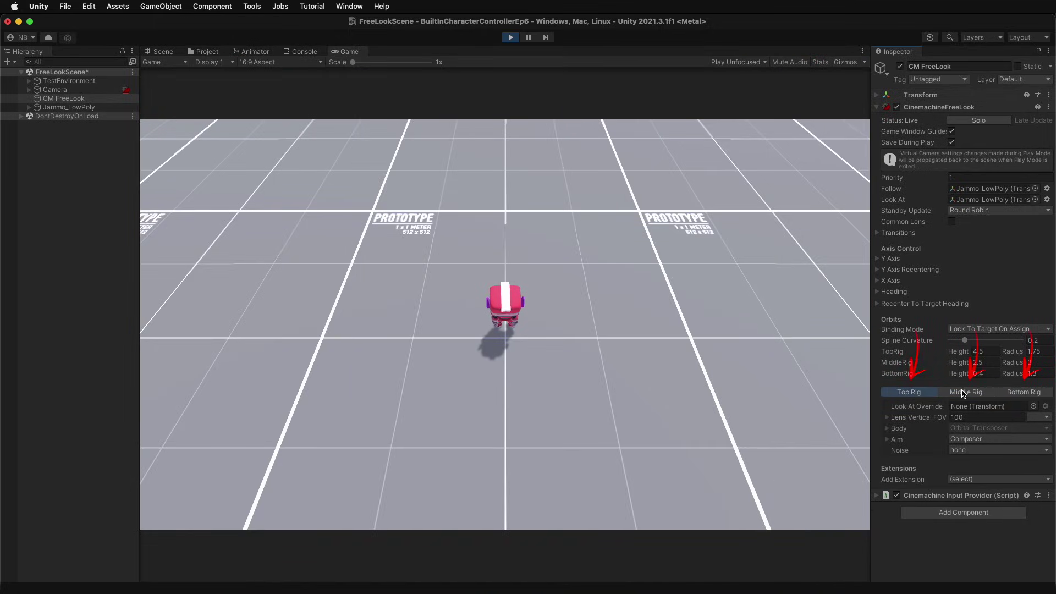
- In the middle rig's Body, set Z Damping to 10 then 0, and bind with Lock To Target
click(964, 393)
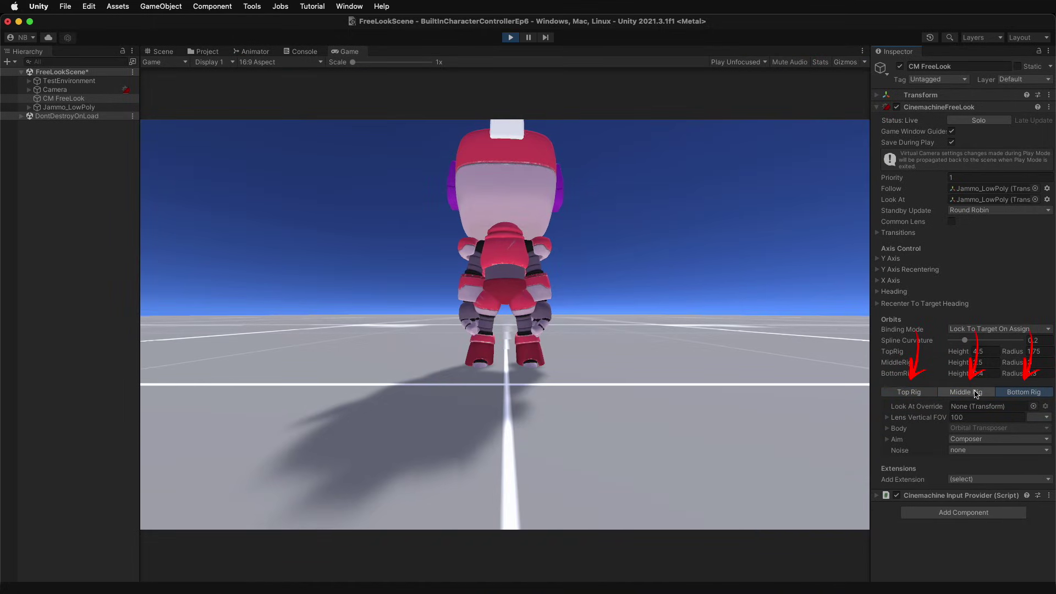
click(975, 394)
click(887, 429)
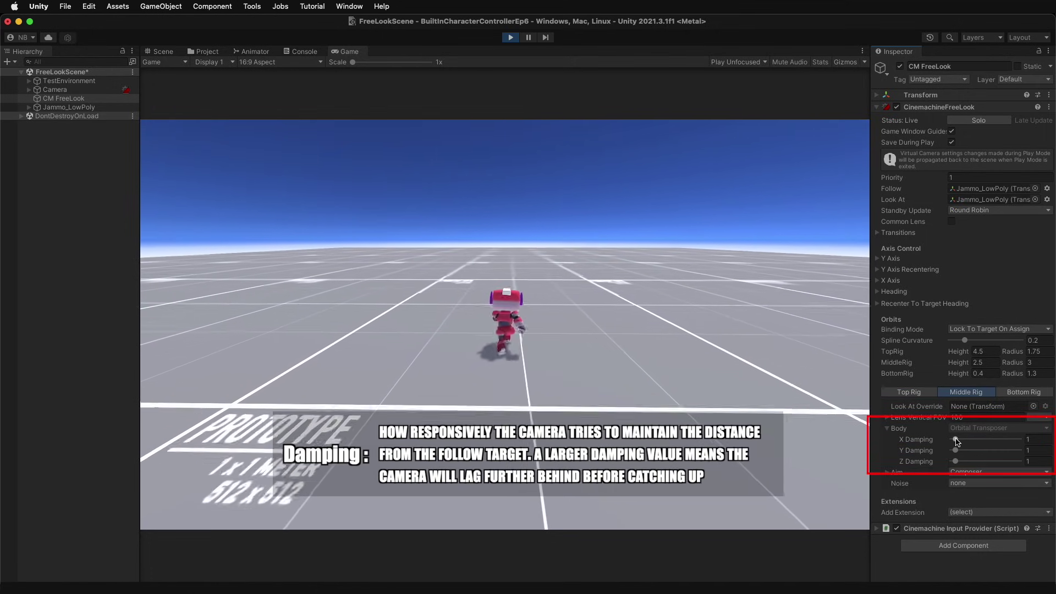
drag(956, 461, 928, 465)
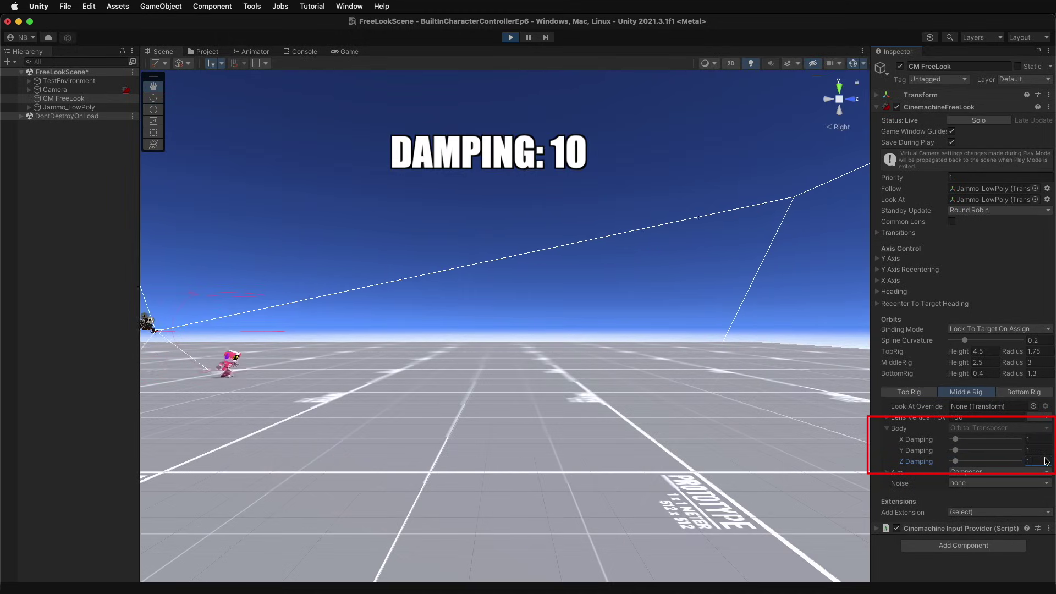
text(0)
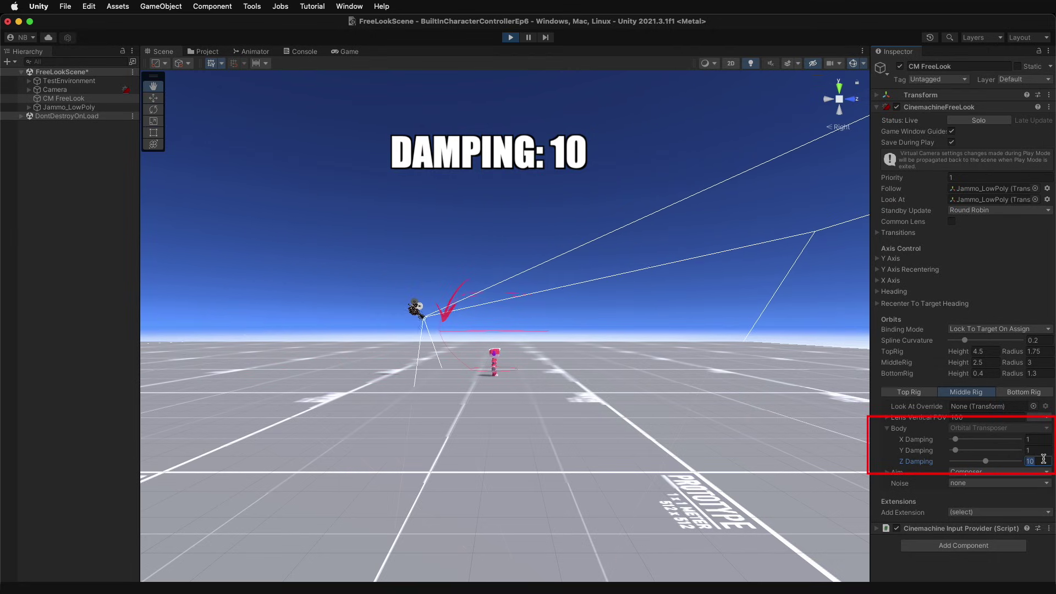
text(0)
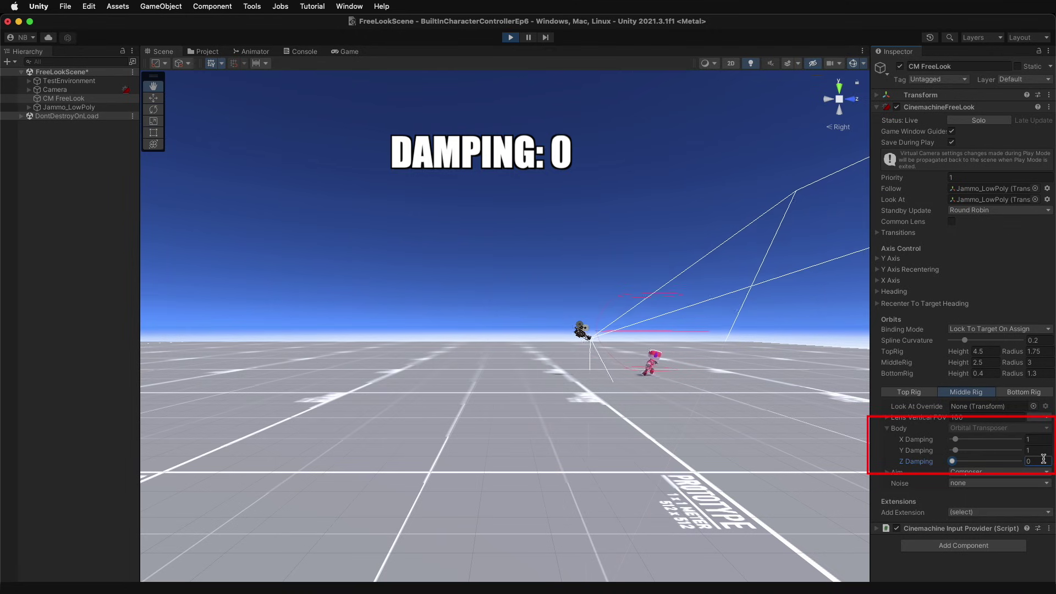
click(1024, 329)
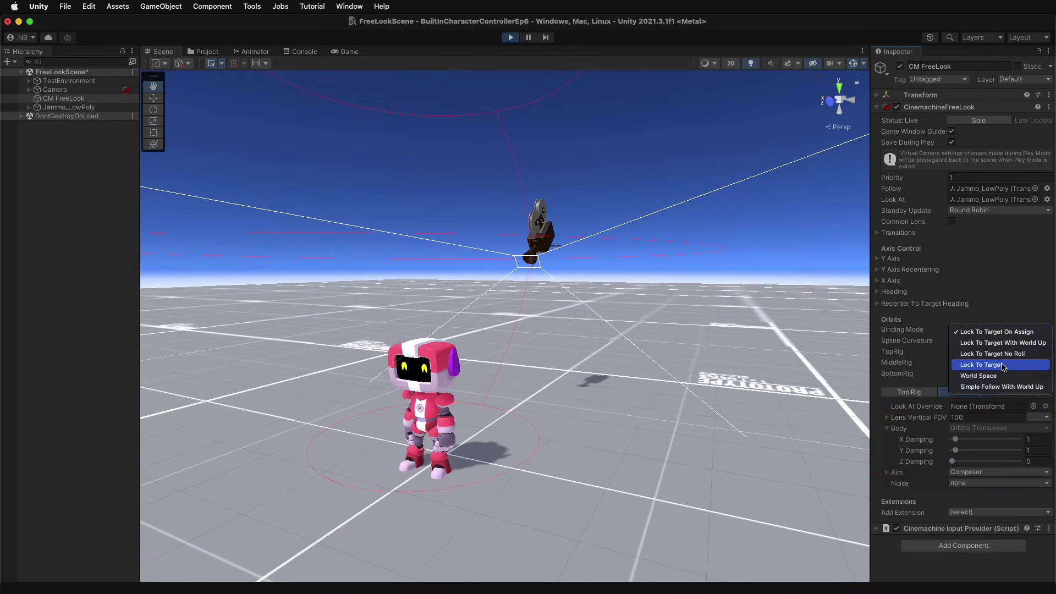
click(1003, 366)
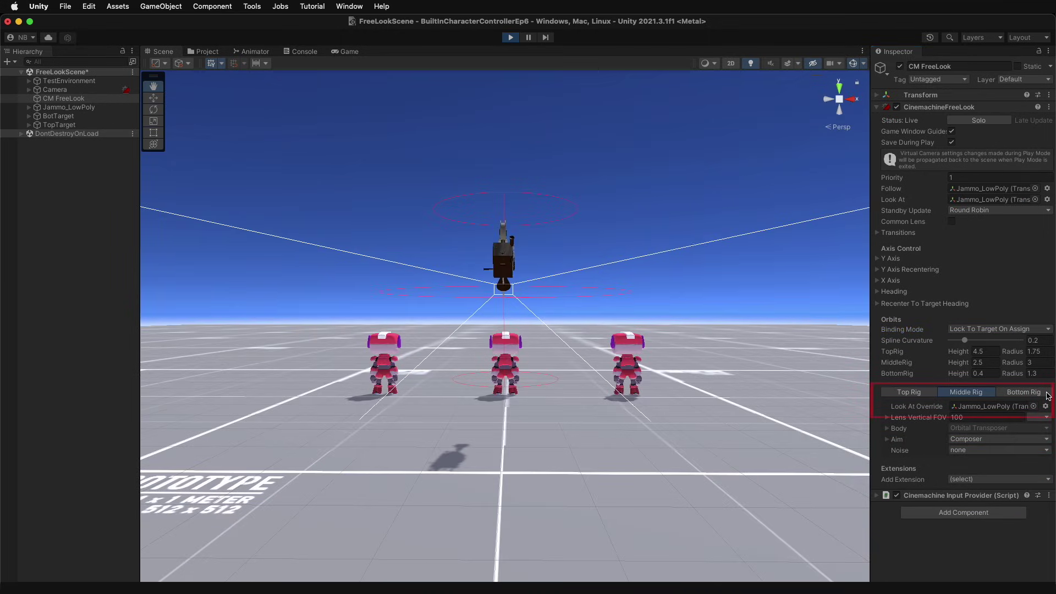
- Inspect Look At Override on the bottom, top and middle rigs, then the middle rig's Lens FOV 100
click(1047, 394)
click(909, 393)
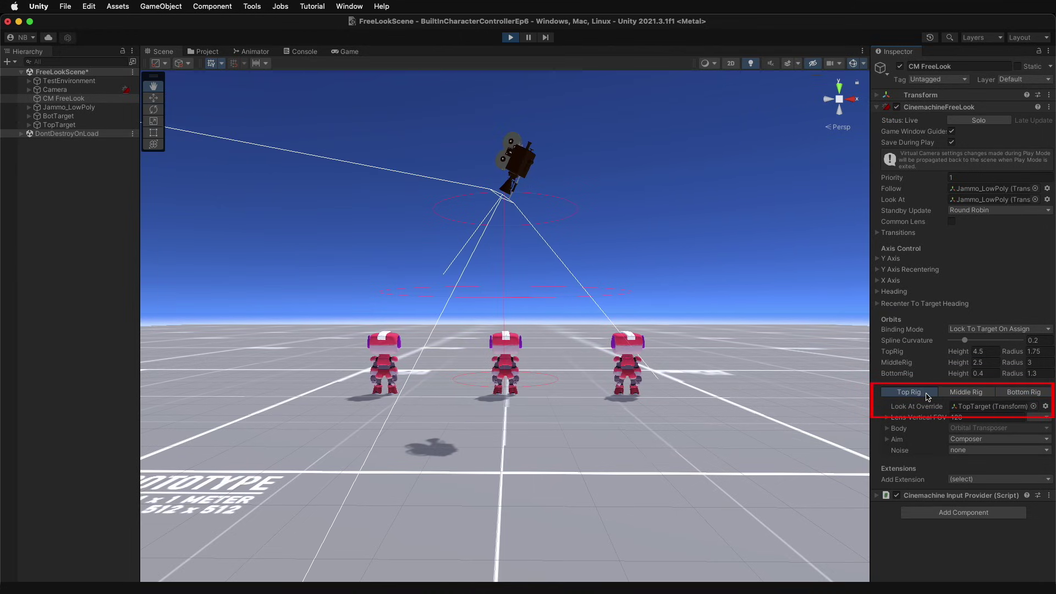
click(1019, 392)
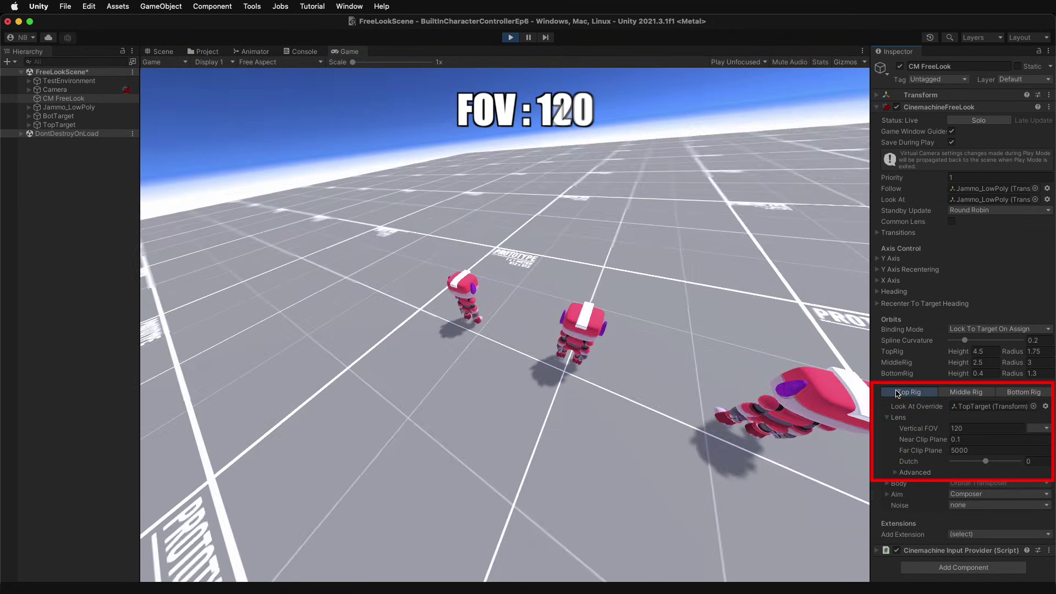
click(965, 392)
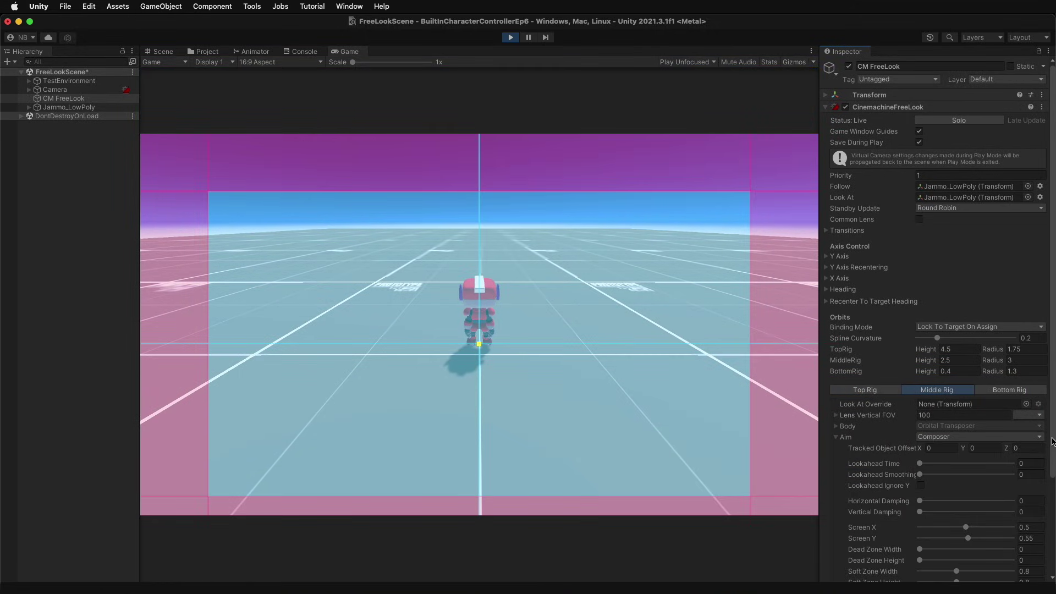
- Walk Jammo with D and W to test Composer framing, raising Tracked Object Offset Y to about 0.63
drag(1051, 441, 1053, 571)
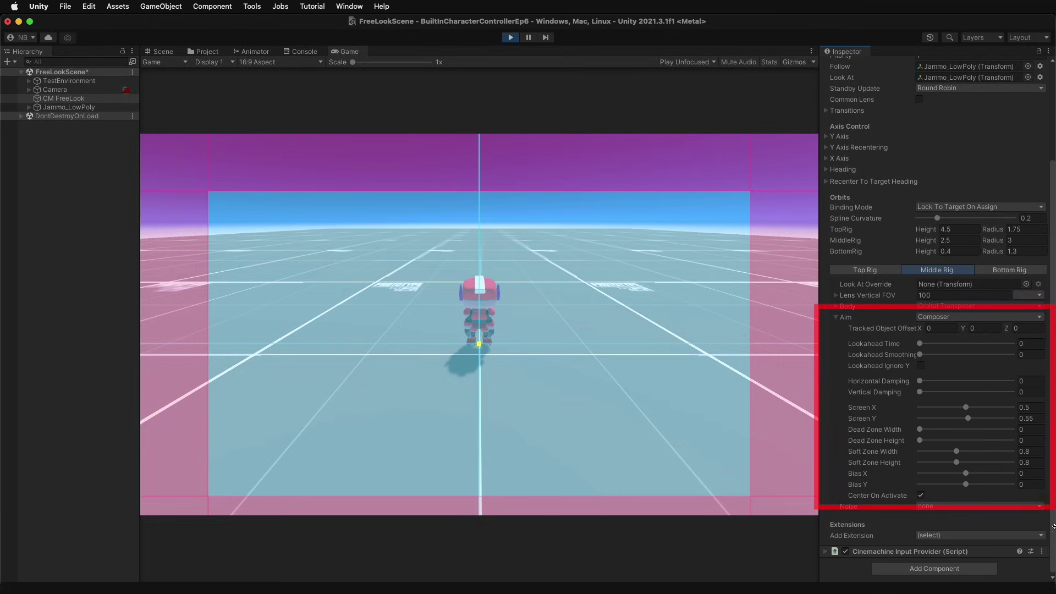
key(d)
key(w)
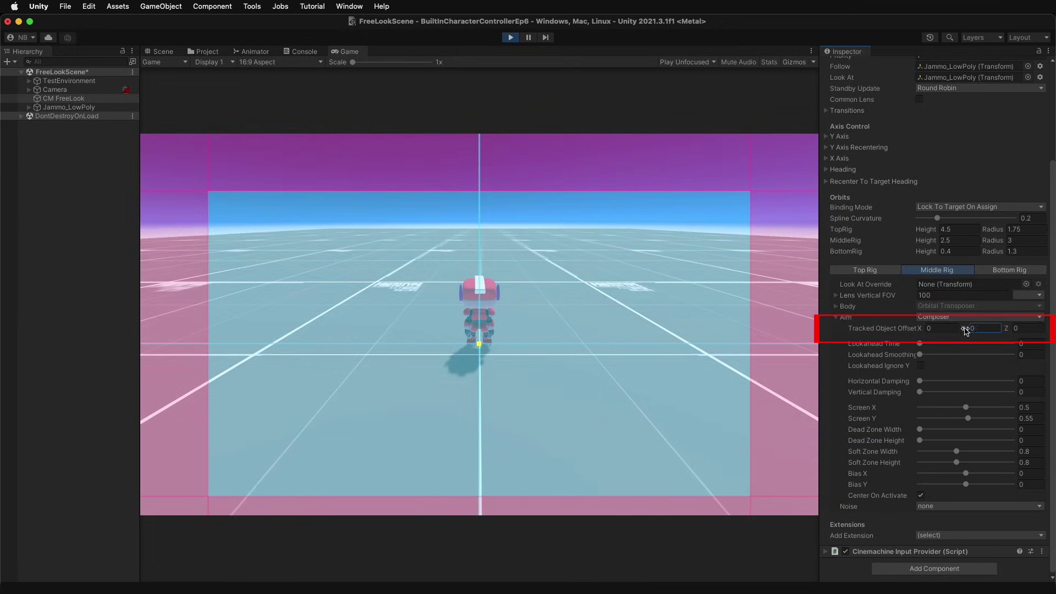
drag(967, 331, 1055, 330)
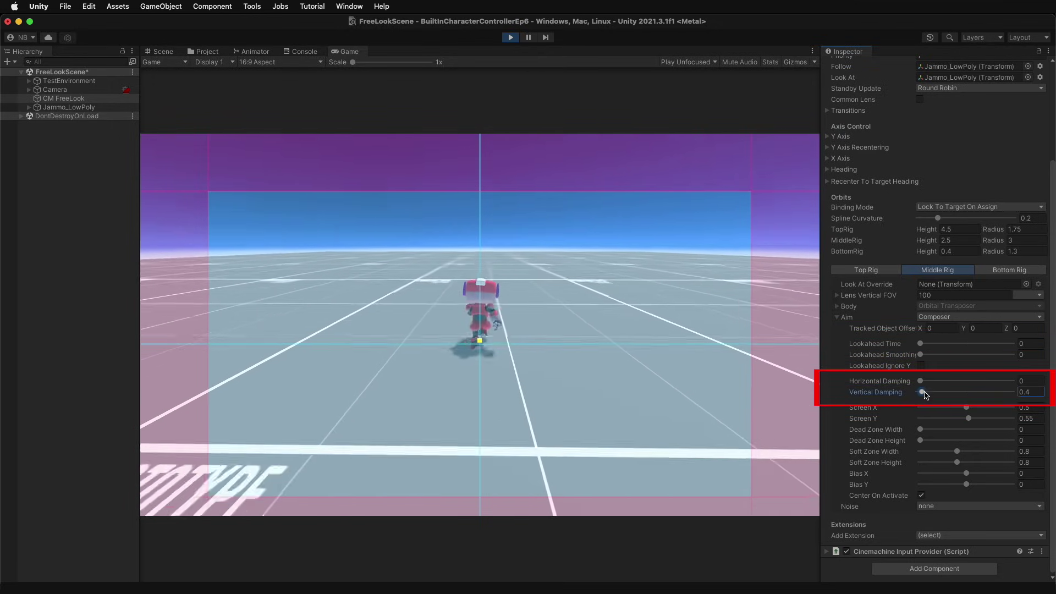
- Push Vertical Damping to 10.3 and Horizontal Damping to about 10.2, then set Screen X to 0.62
drag(926, 393, 968, 396)
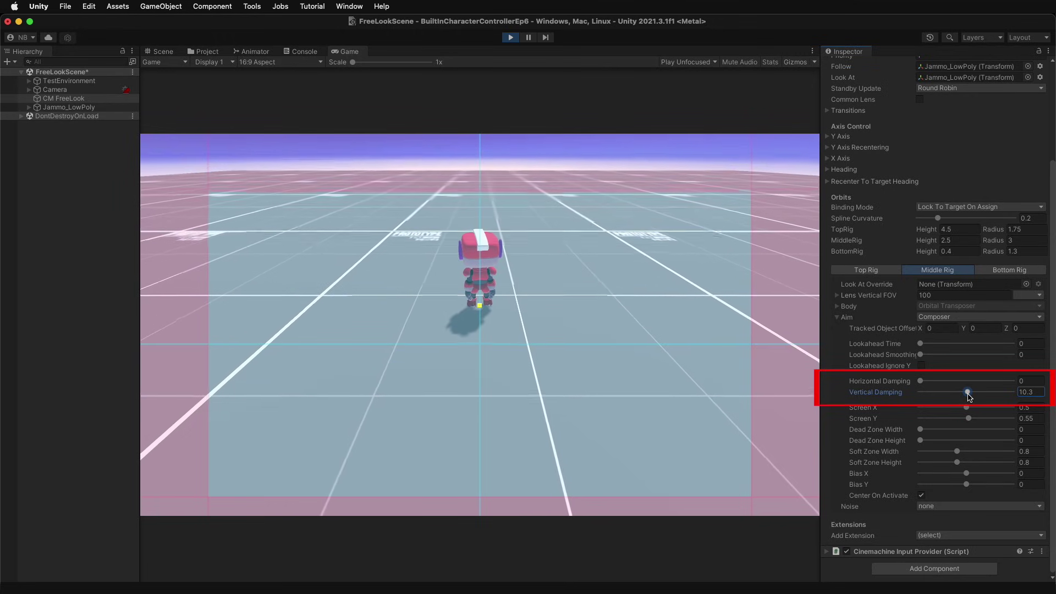
click(967, 381)
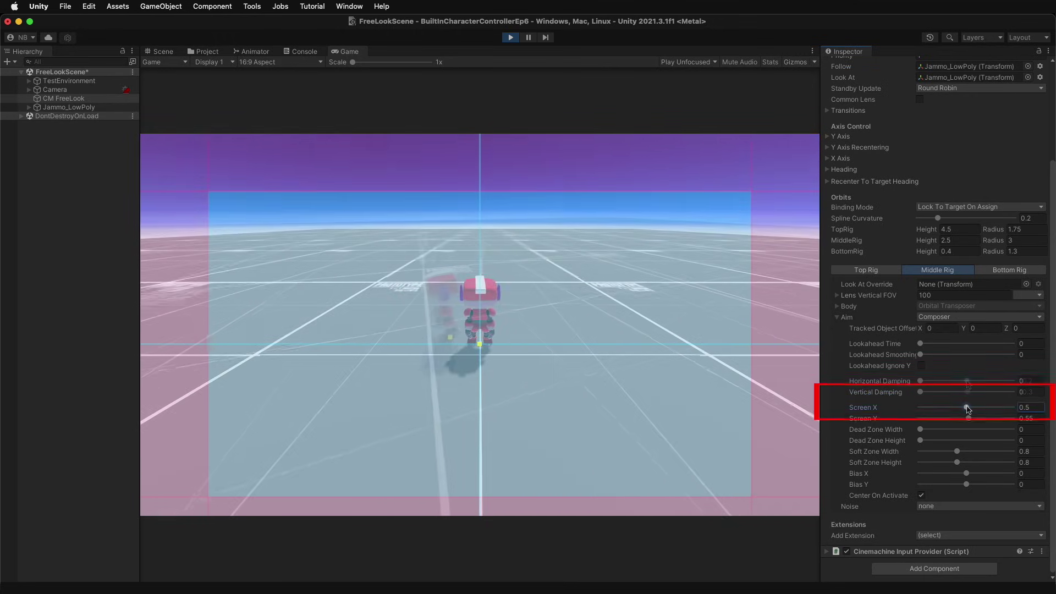
drag(967, 408, 979, 419)
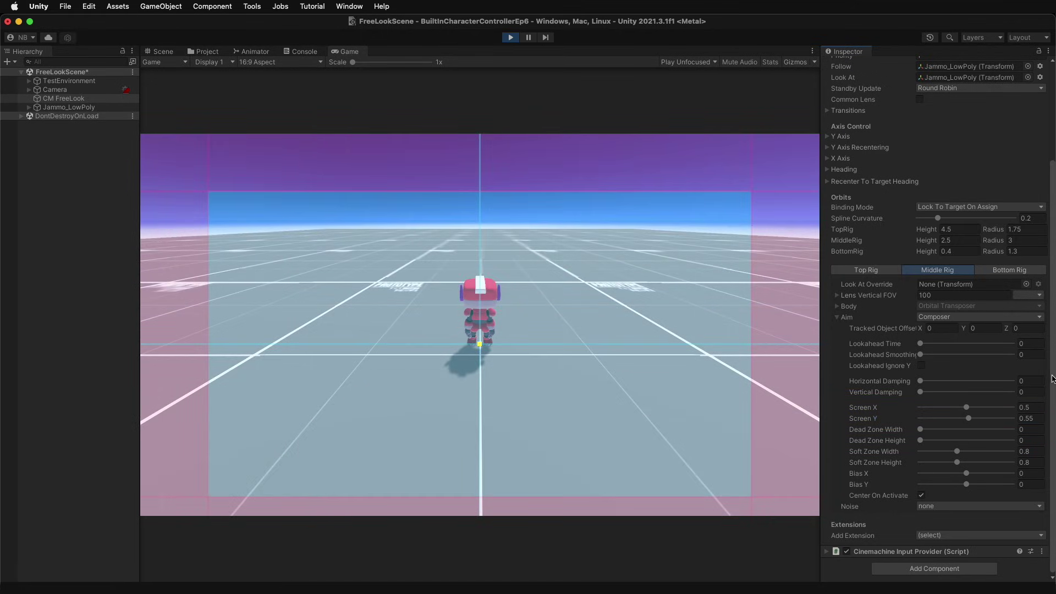
- Toggle the camera guides and reduce the Dead Zone height to 0 while walking Jammo around
scroll(1041, 230, up, 5)
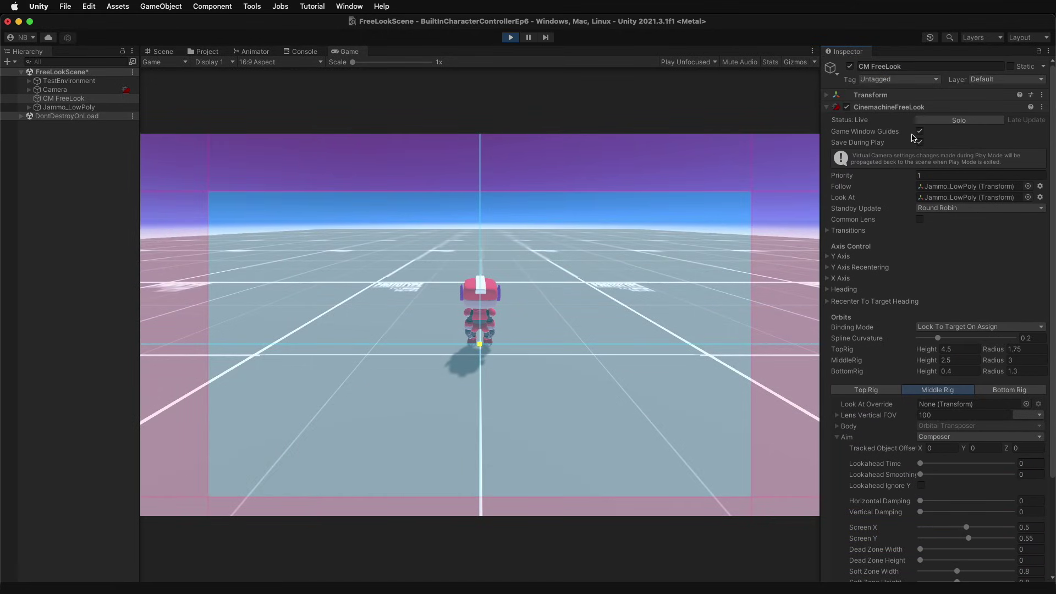
click(920, 132)
click(920, 132)
scroll(1045, 220, down, 5)
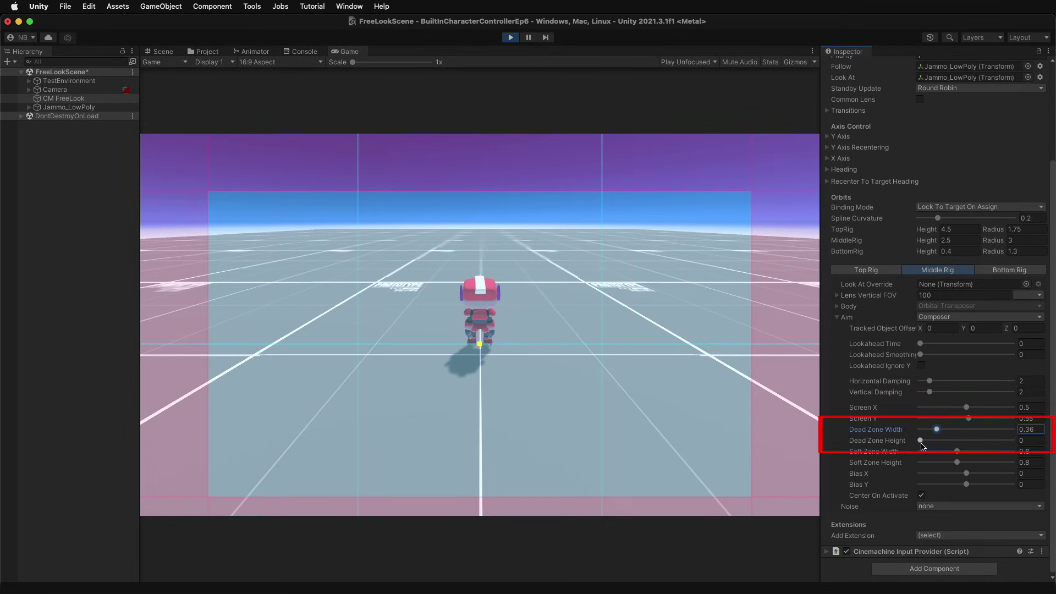
key(w)
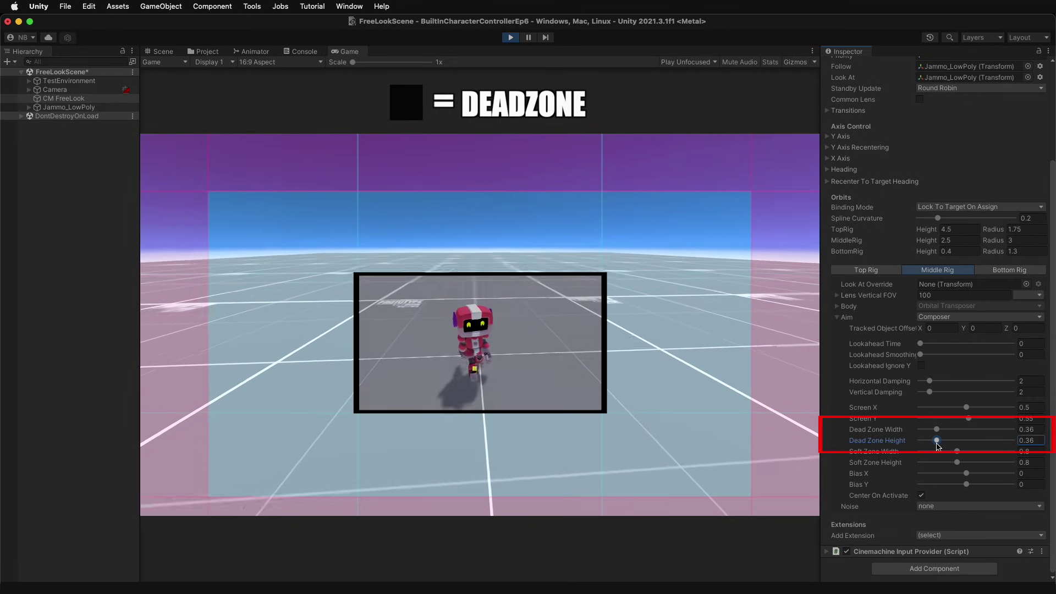
key(w)
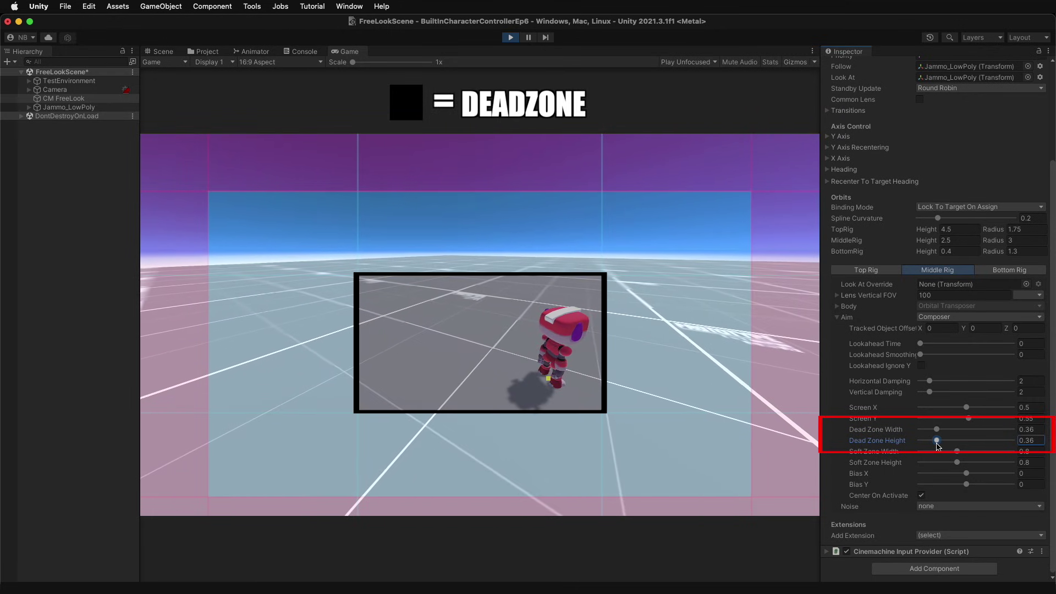
drag(937, 440, 921, 440)
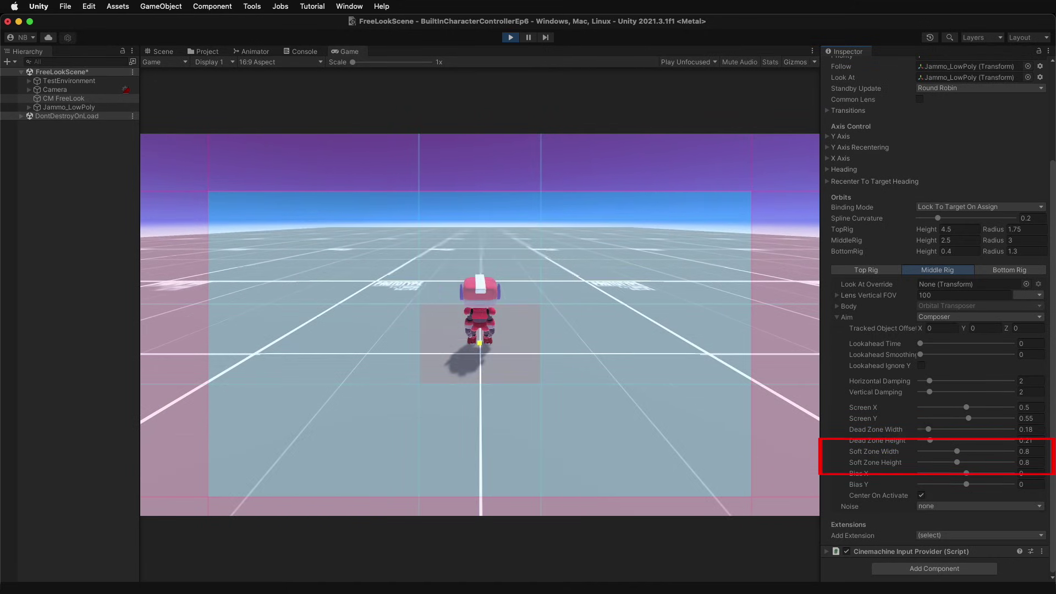
key(w)
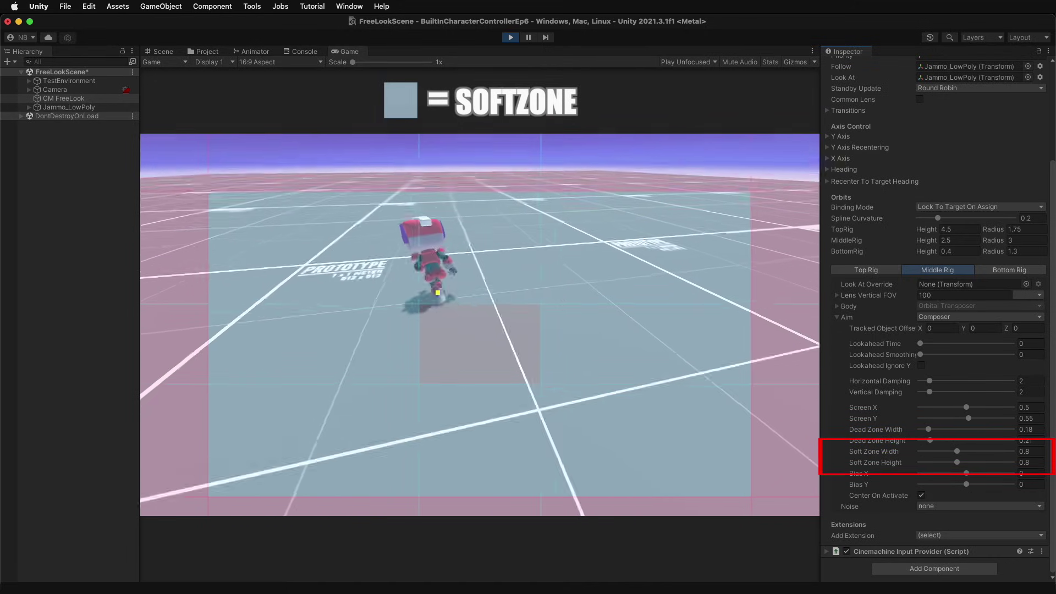
key(d)
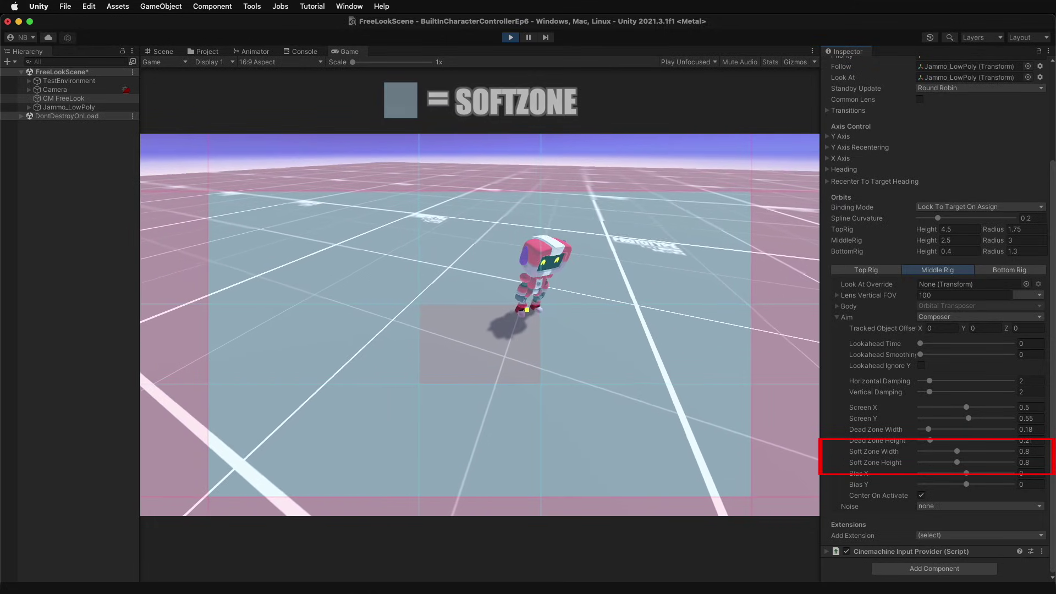
key(w)
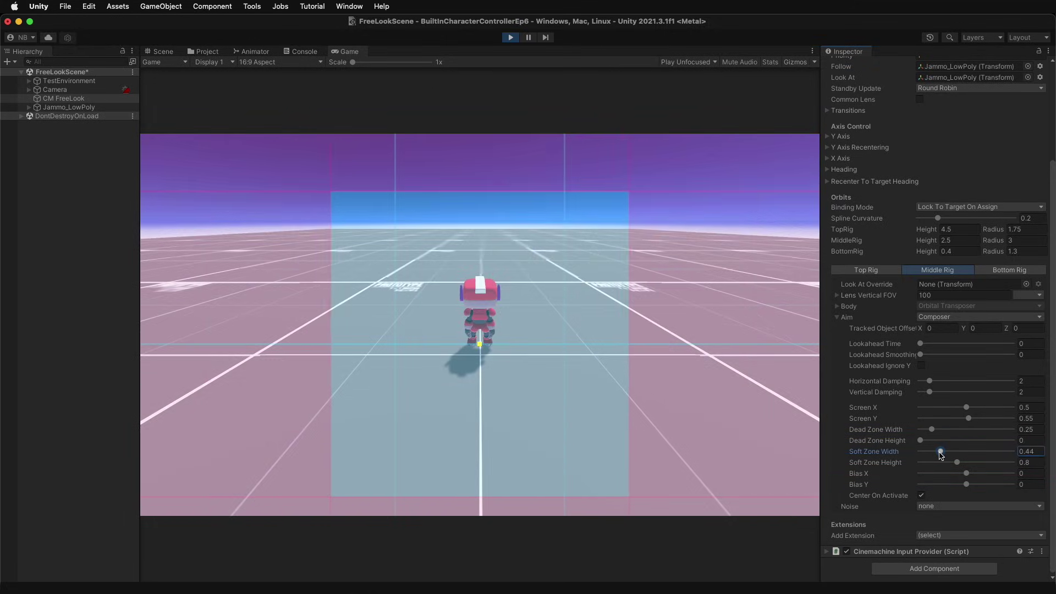
- Shrink the Soft Zone width and height, then walk Jammo outside it to test the bias
mouse_move(941, 451)
mouse_down()
mouse_move(927, 451)
mouse_move(933, 463)
mouse_up()
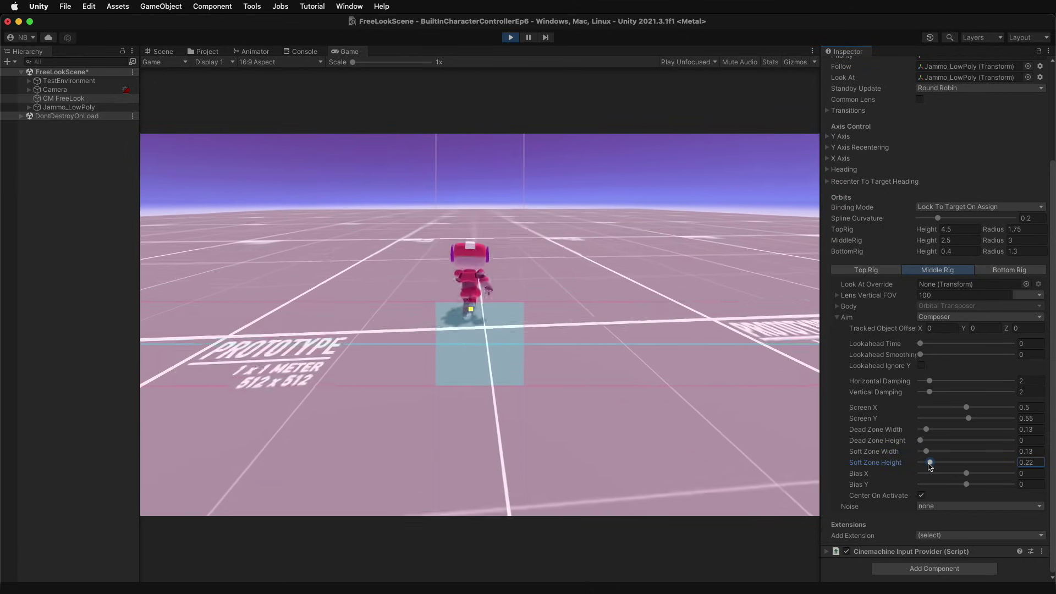
key(d)
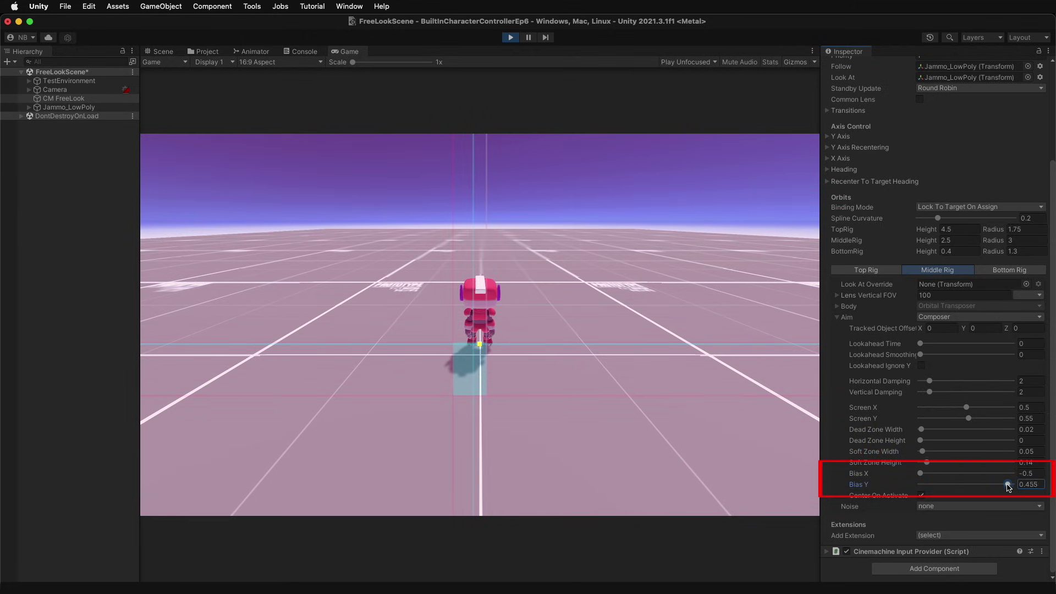
key(d)
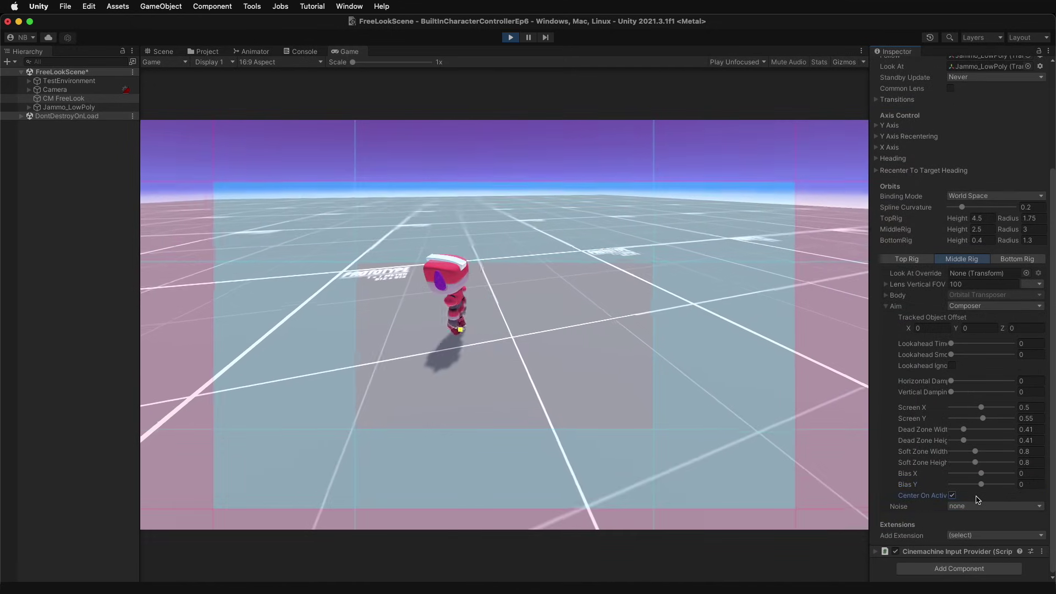
- Deactivate the CM FreeLook camera
scroll(978, 500, up, 5)
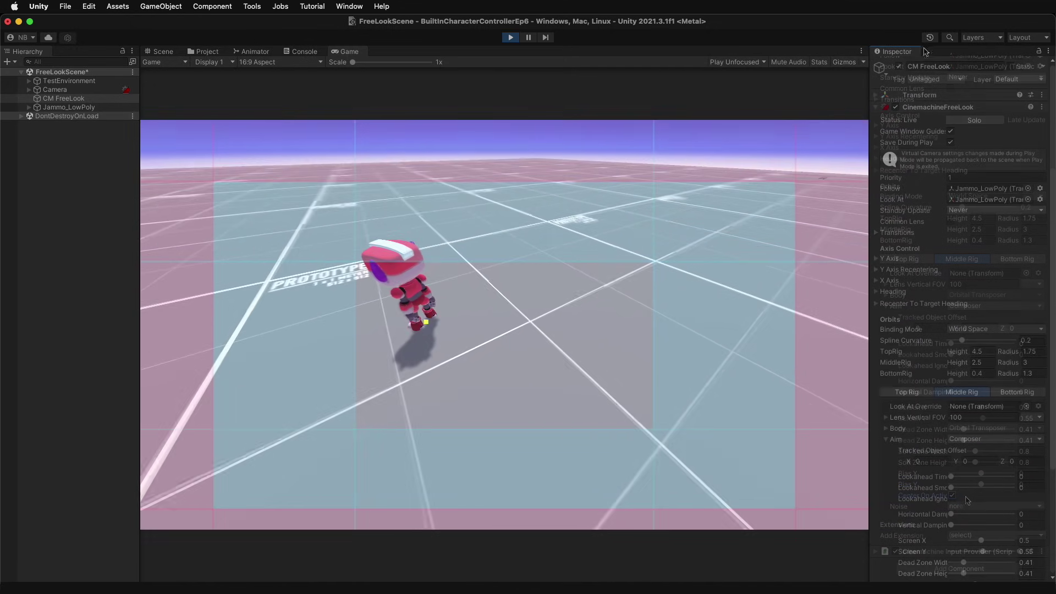
click(898, 66)
click(898, 67)
scroll(954, 499, down, 5)
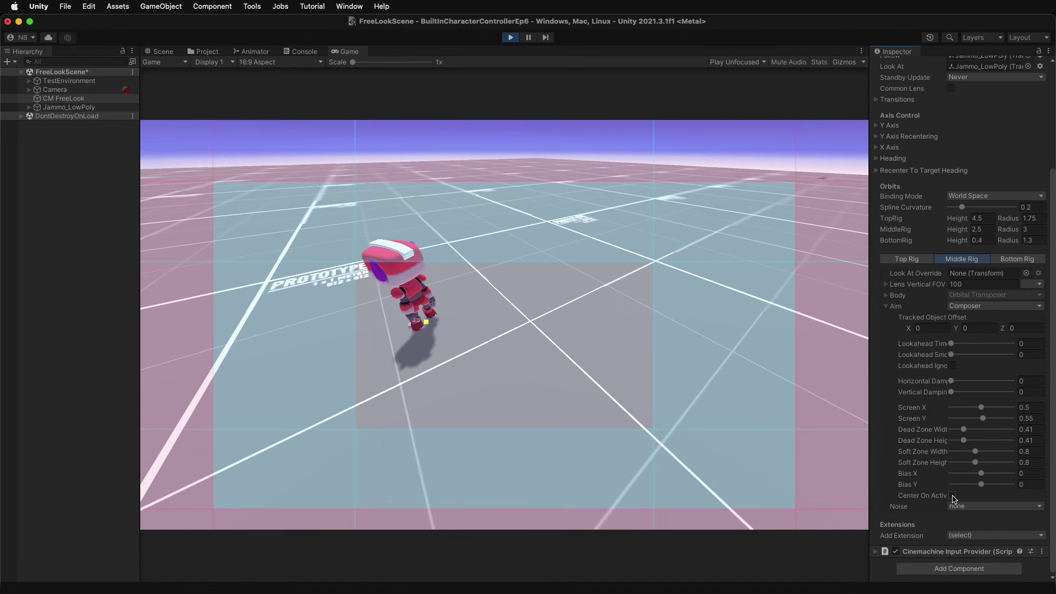
scroll(954, 498, up, 5)
click(898, 67)
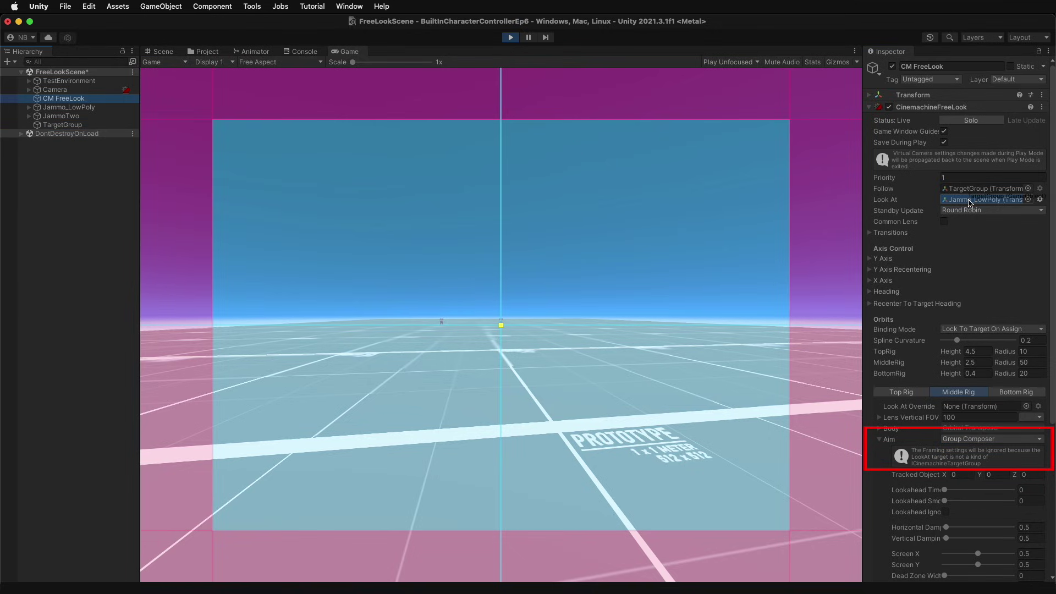
- Assign TargetGroup to Look At, then try Group Framing Size 0.1, Maximum FOV 100, and Group Framing Size 1
drag(970, 204, 969, 203)
scroll(970, 203, down, 5)
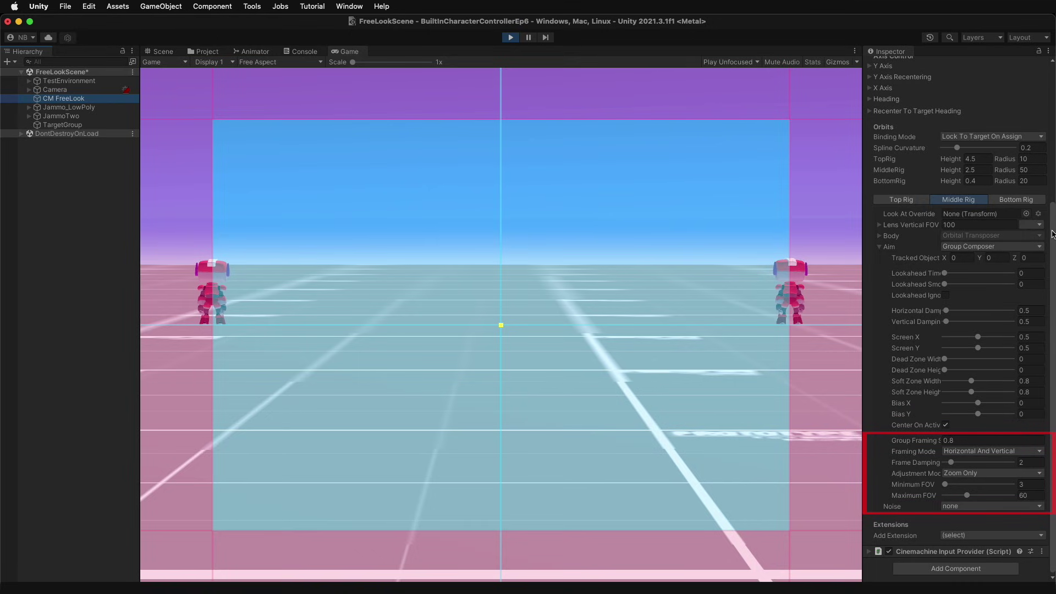
drag(863, 330, 834, 385)
click(941, 441)
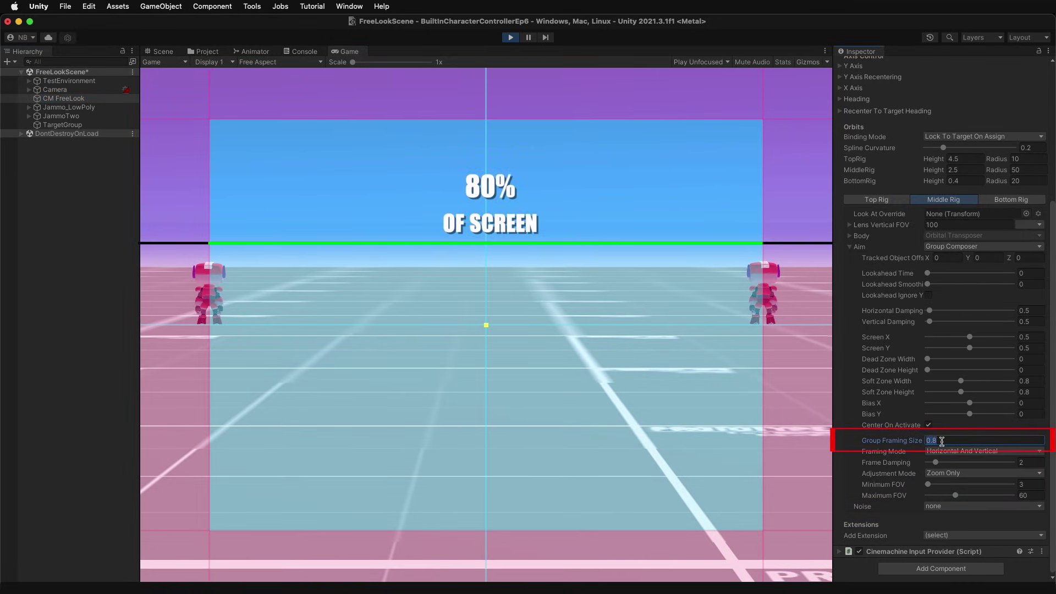
text(.1)
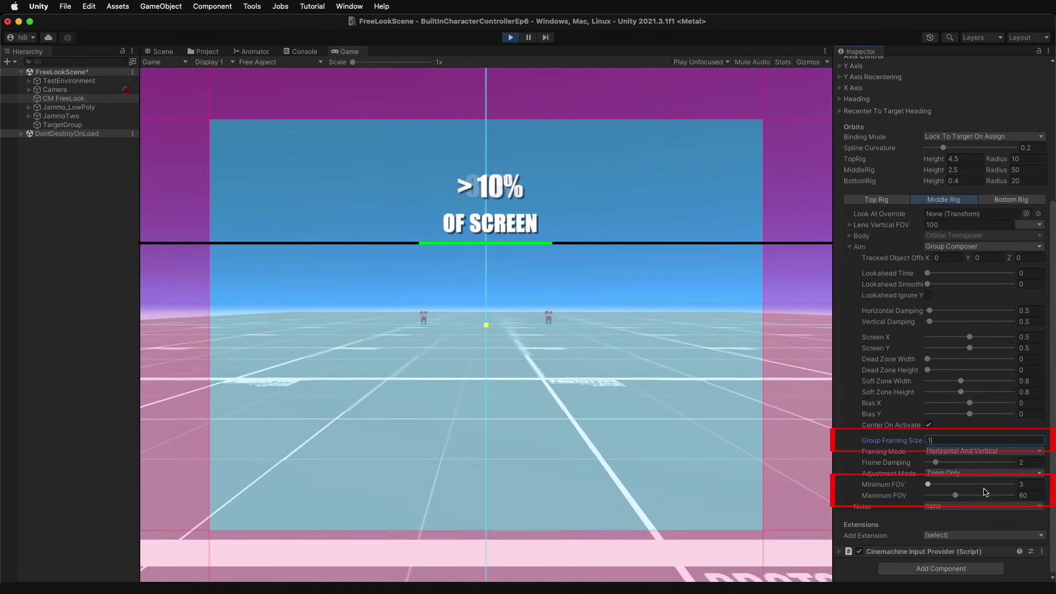
click(1026, 495)
text(100)
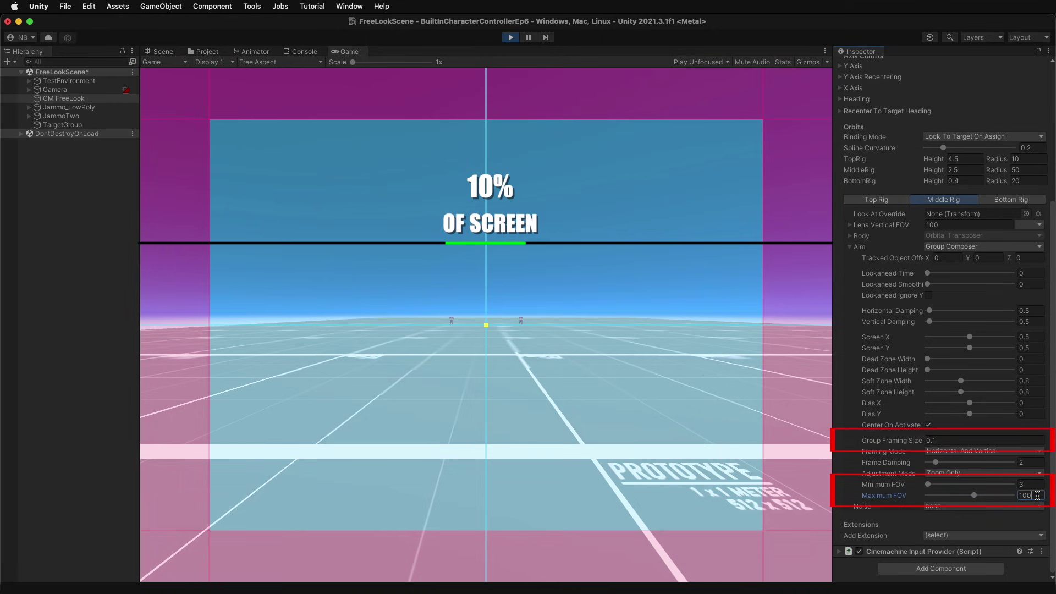
click(951, 439)
text(1)
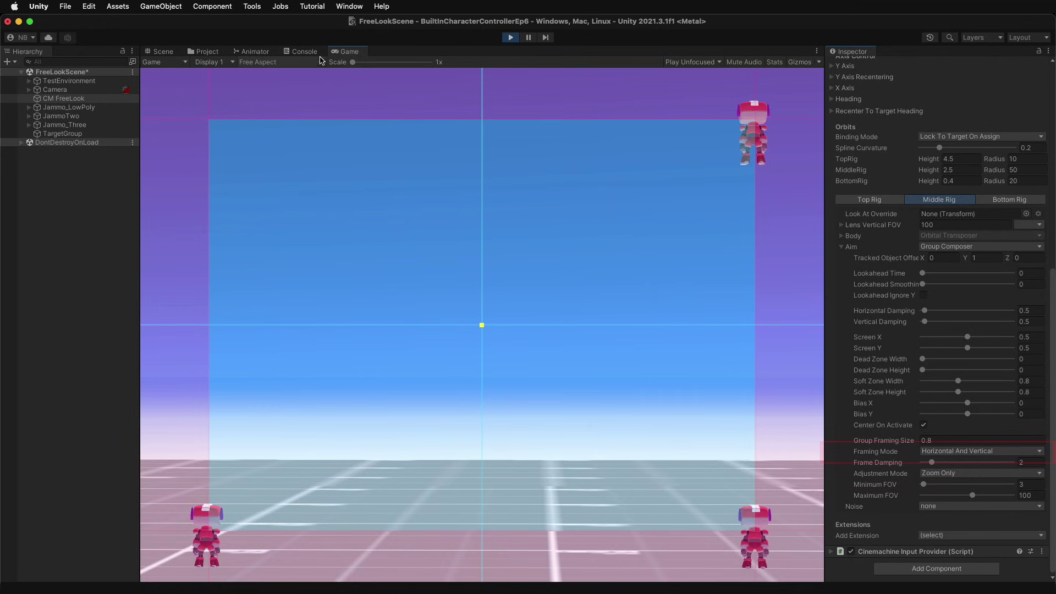
- Set the Game view to 16:9 and cycle Framing Mode through Horizontal, Vertical, and Horizontal And Vertical
click(317, 63)
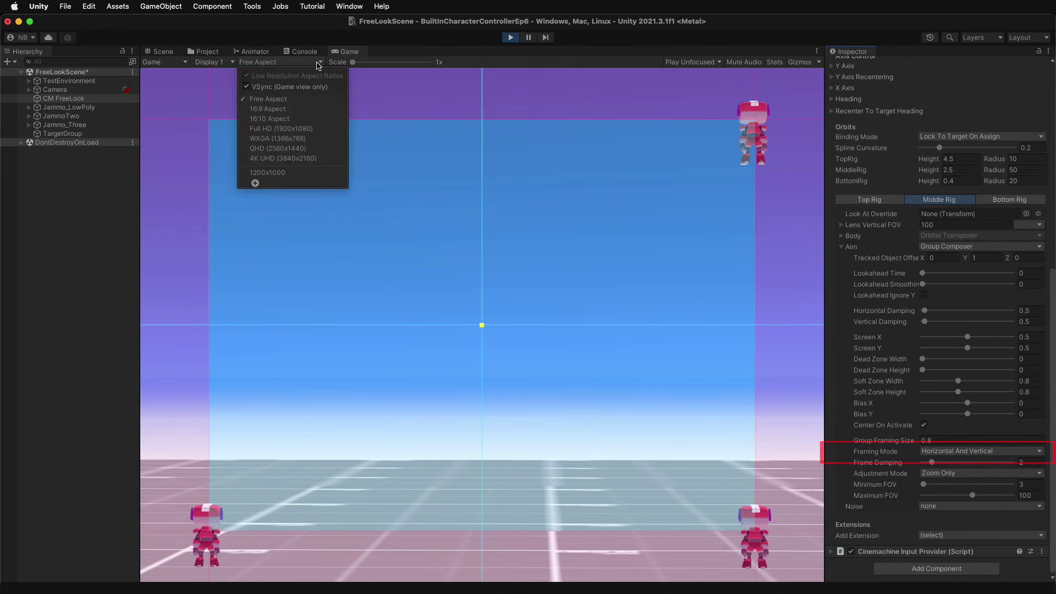
click(268, 108)
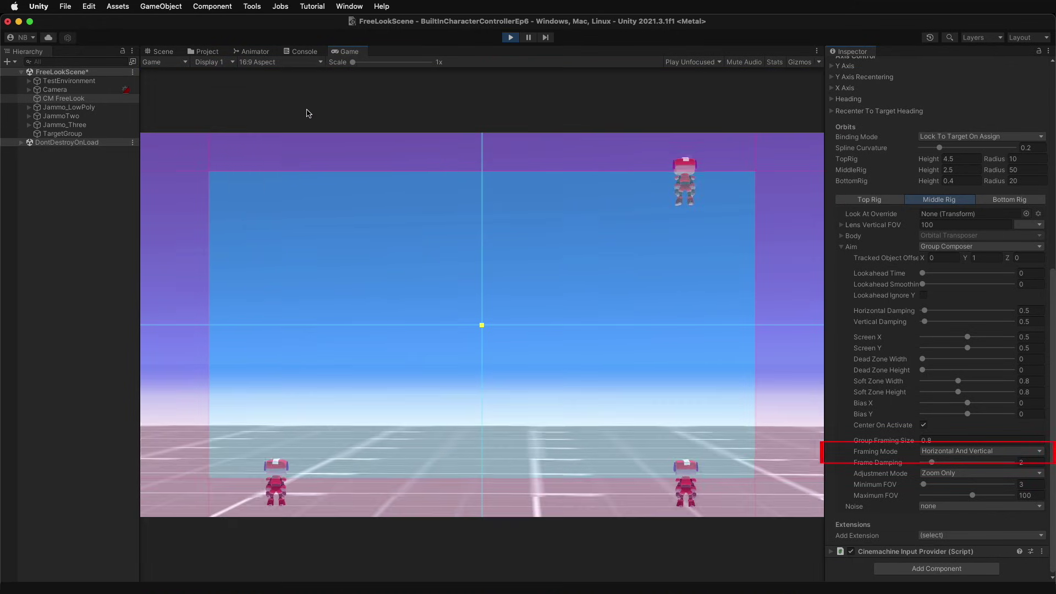
click(1012, 451)
click(1015, 437)
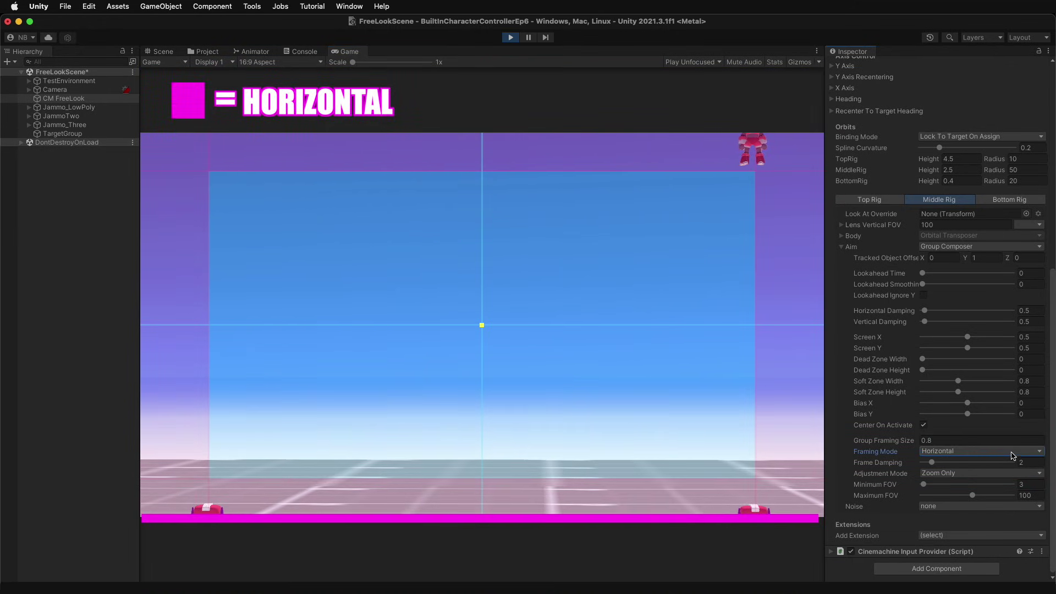
click(1011, 451)
click(1012, 465)
click(1011, 451)
click(1009, 466)
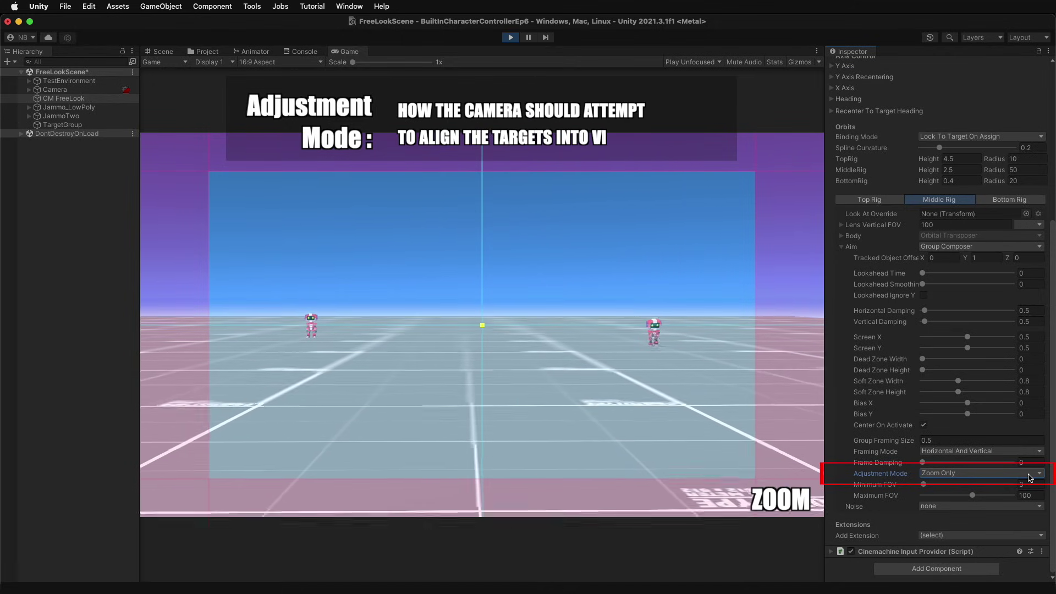
- Try Adjustment Mode Dolly Only, settle on Dolly Then Zoom, and lower Maximum FOV to about 81
click(1030, 474)
click(1026, 485)
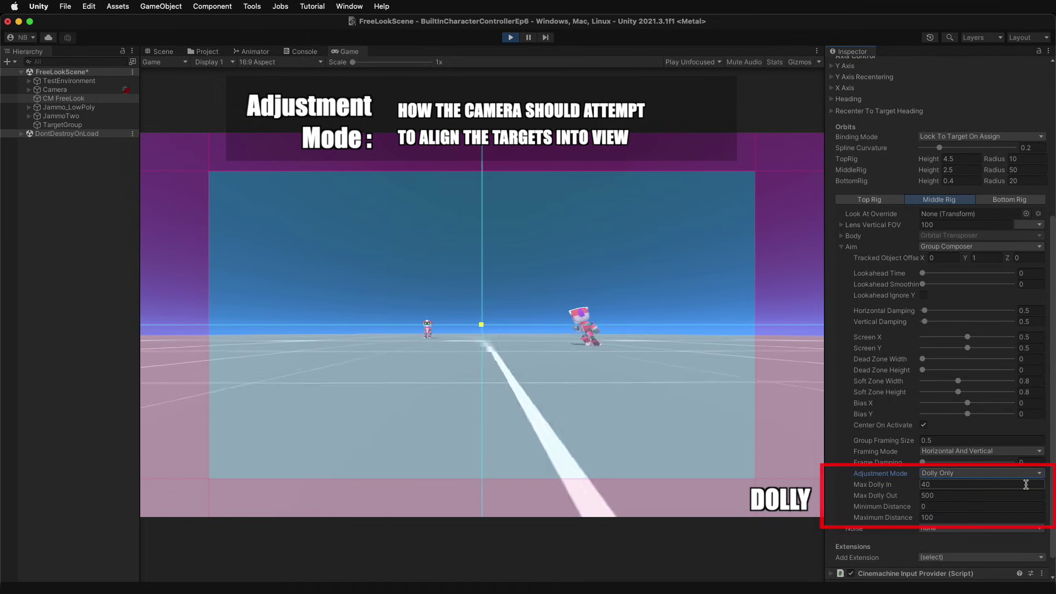
click(1026, 473)
click(1020, 484)
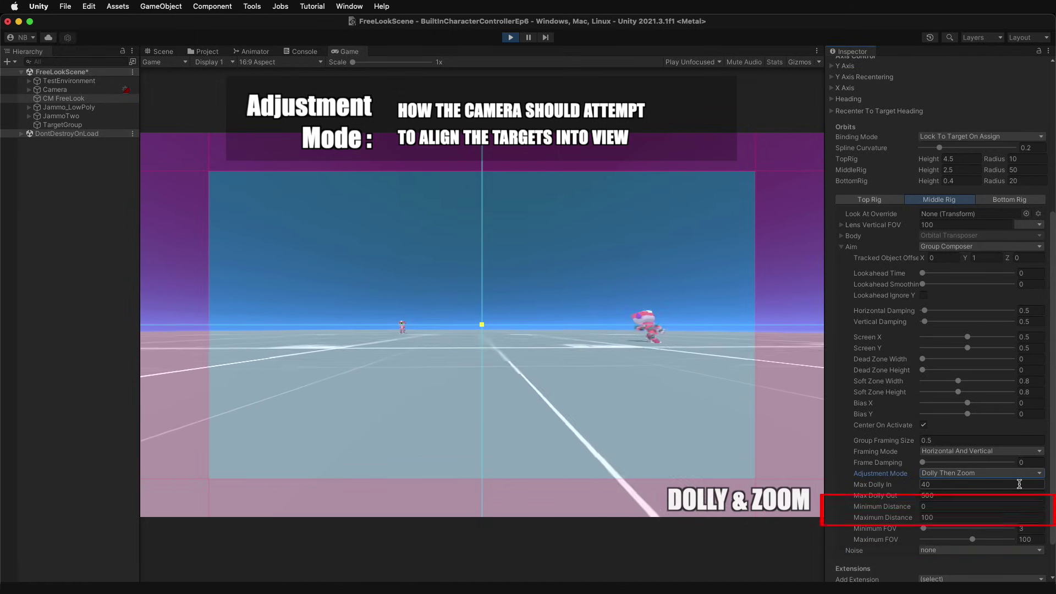
click(973, 541)
mouse_move(963, 542)
mouse_down()
mouse_move(944, 542)
mouse_move(966, 543)
mouse_up()
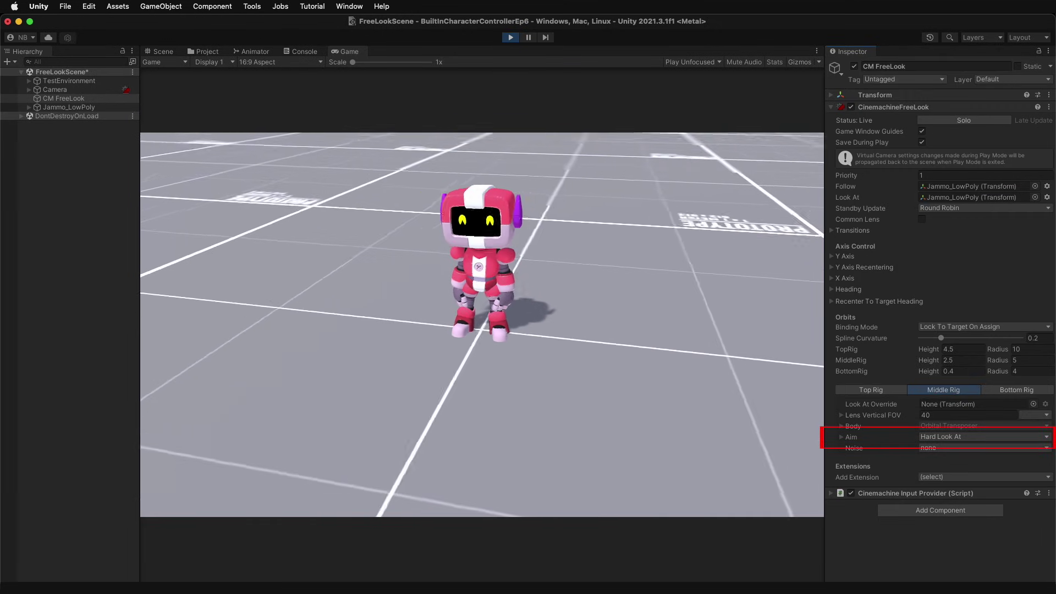
- Walk Jammo forward, then switch the middle rig's Aim from Hard Look At to POV
key(w)
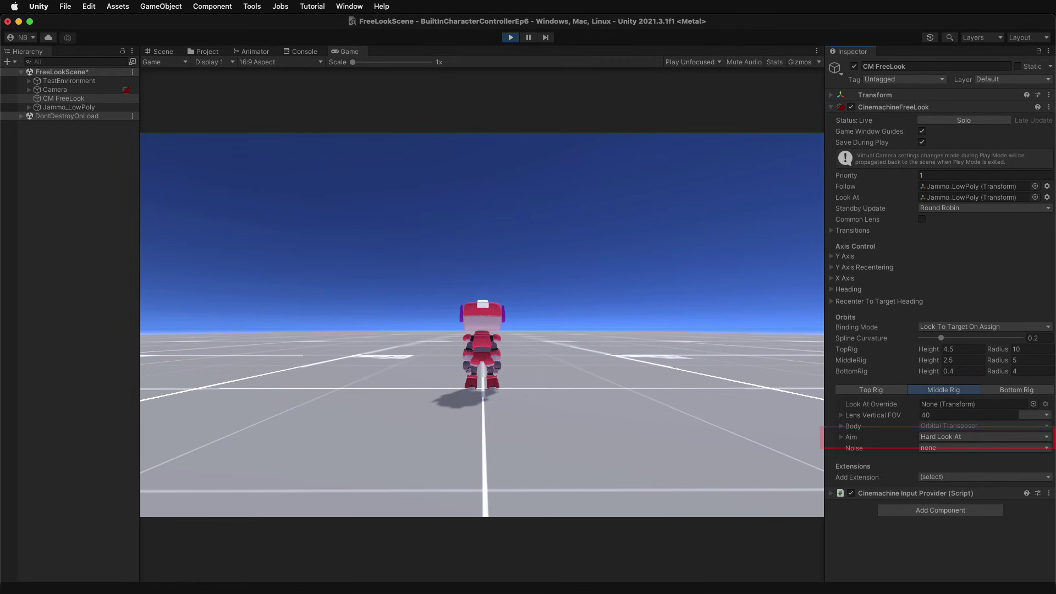
click(983, 437)
click(991, 461)
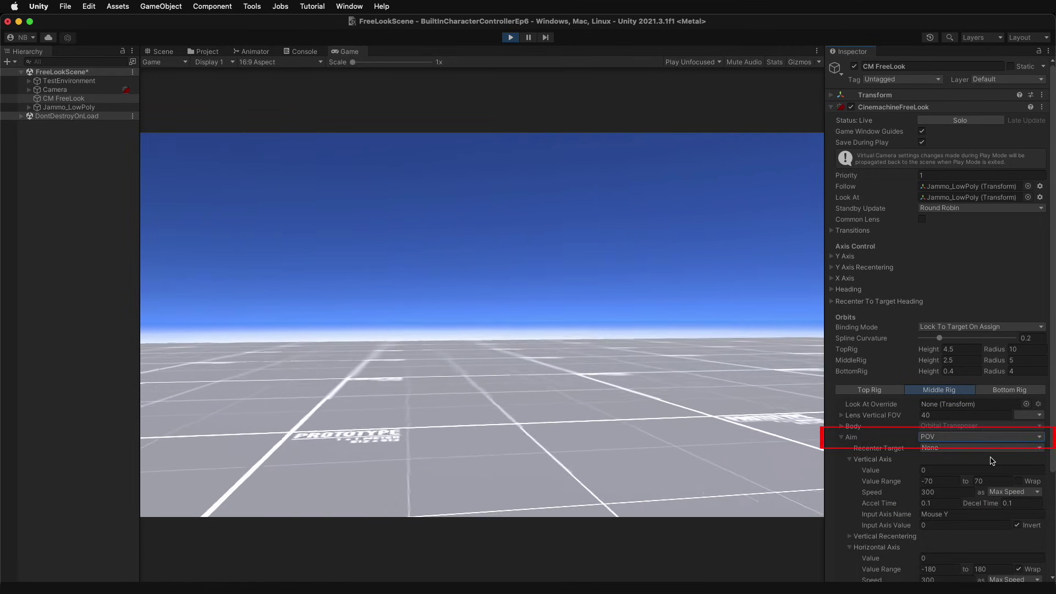